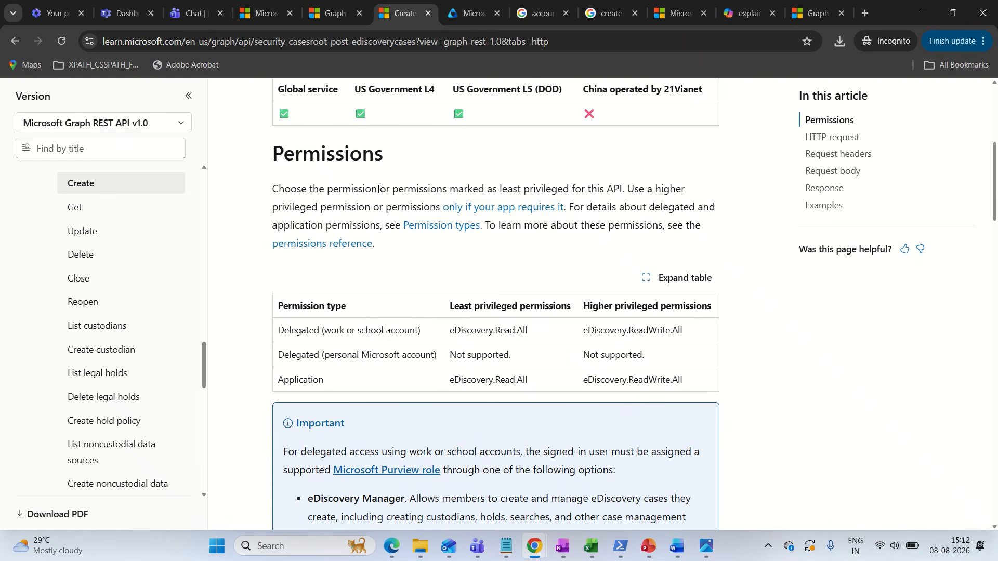
Read the documentation's guidance on choosing permissions, and open the permissions for the v1.0/me query in Graph Explorer
{"action": "left_click_drag", "start_coordinate": [404, 190], "coordinate": [615, 190]}
{"action": "left_click", "coordinate": [502, 194]}
{"action": "left_click", "coordinate": [591, 191]}
{"action": "left_click", "coordinate": [615, 190]}
{"action": "left_click", "coordinate": [339, 21]}
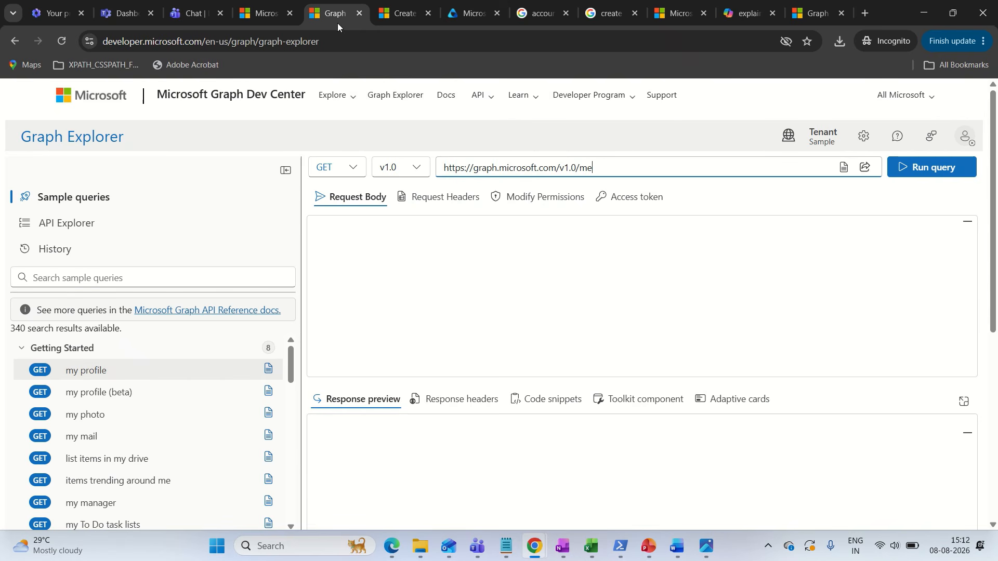
{"action": "left_click", "coordinate": [530, 197]}
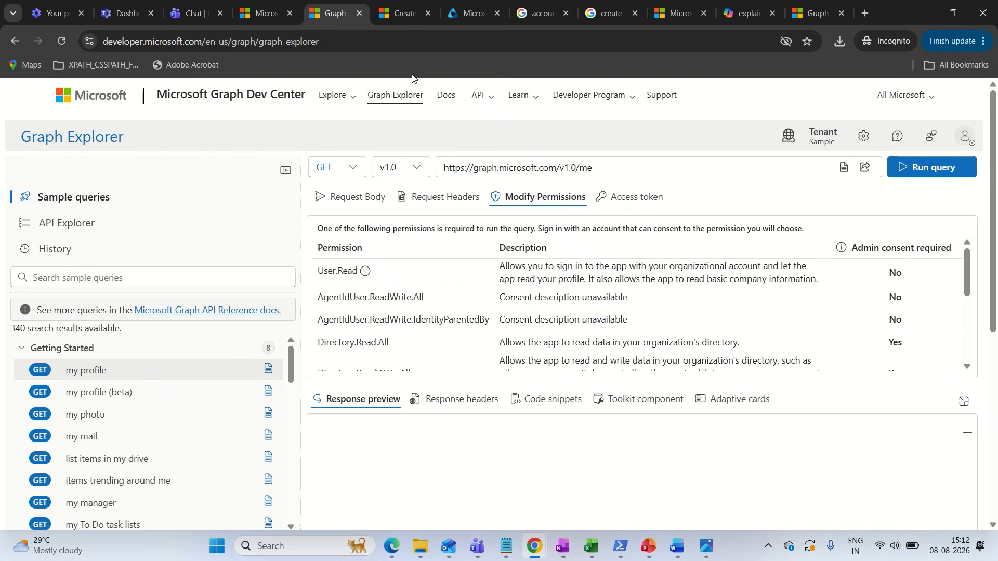
Examine the least and higher privileged permissions table in the Create ediscoveryCase documentation
{"action": "left_click", "coordinate": [398, 20]}
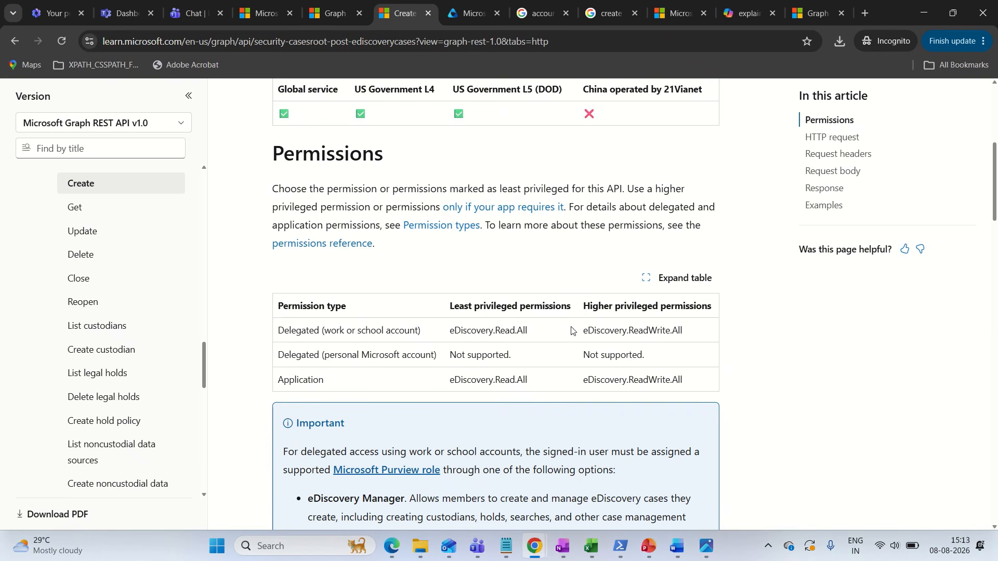
{"action": "left_click_drag", "start_coordinate": [585, 330], "coordinate": [690, 335]}
{"action": "left_click", "coordinate": [690, 334]}
{"action": "left_click_drag", "start_coordinate": [582, 308], "coordinate": [718, 315]}
{"action": "left_click", "coordinate": [624, 318]}
{"action": "left_click_drag", "start_coordinate": [585, 330], "coordinate": [684, 332]}
{"action": "left_click", "coordinate": [653, 332]}
Examine the role requirements and HTTP request method in the documentation, and check the method's purpose in the Graph API4.png infographic
{"action": "scroll", "coordinate": [591, 278], "scroll_direction": "down", "scroll_amount": 3}
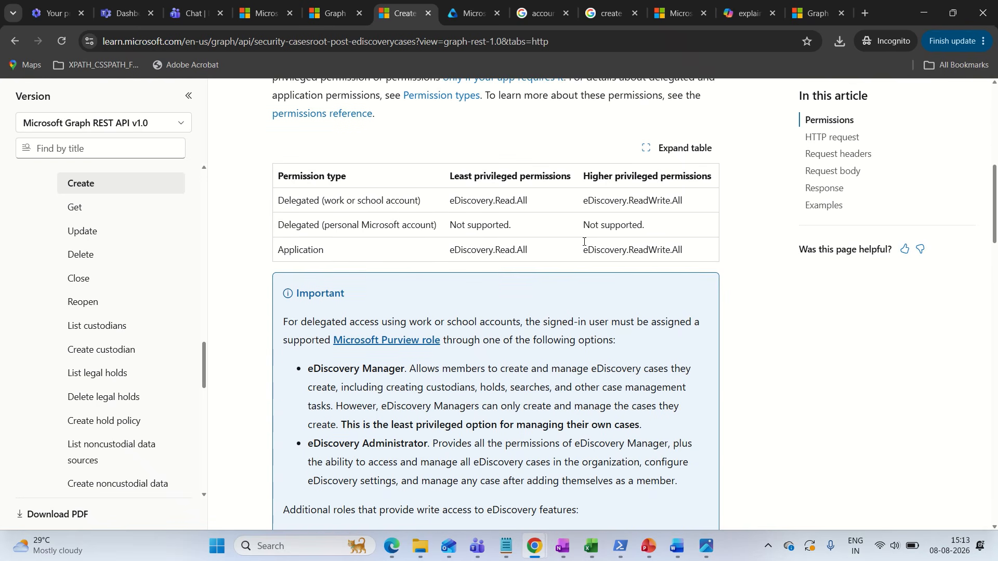
{"action": "scroll", "coordinate": [584, 242], "scroll_direction": "down", "scroll_amount": 12}
{"action": "scroll", "coordinate": [440, 222], "scroll_direction": "up", "scroll_amount": 3}
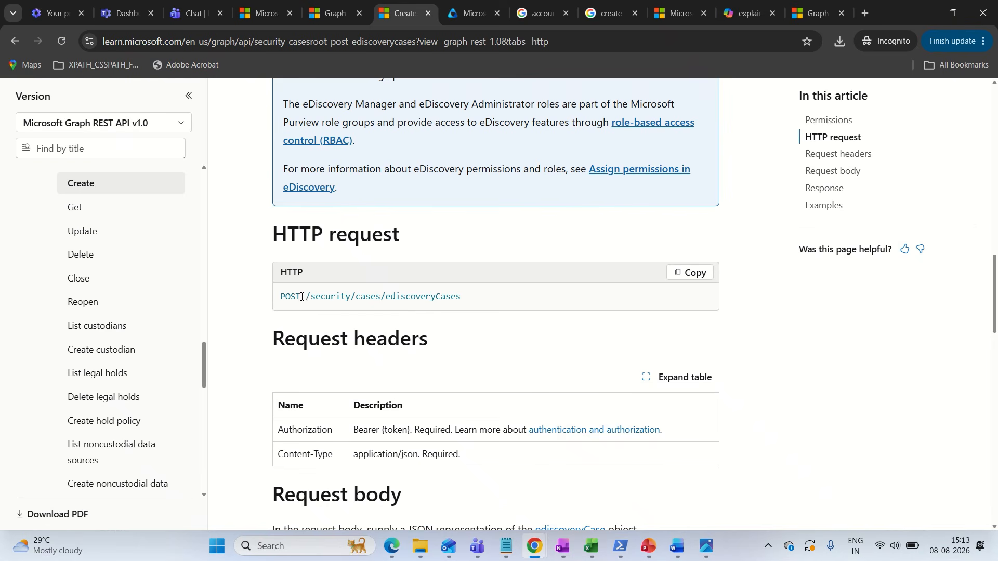
{"action": "mouse_move", "coordinate": [281, 296]}
{"action": "left_mouse_down"}
{"action": "mouse_move", "coordinate": [302, 298]}
{"action": "mouse_move", "coordinate": [282, 297]}
{"action": "left_mouse_up"}
{"action": "left_click", "coordinate": [299, 297]}
{"action": "left_click", "coordinate": [707, 546]}
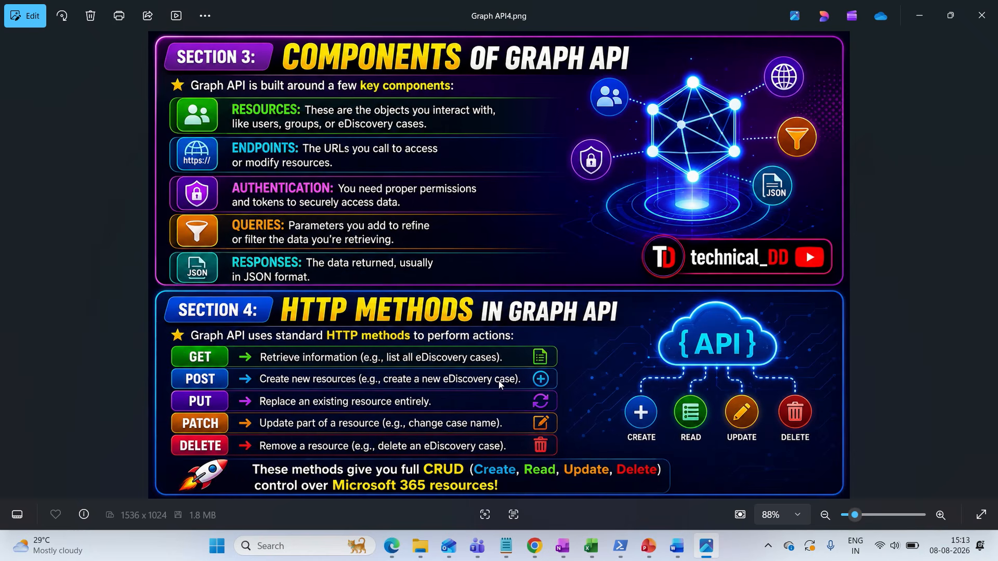
{"action": "left_click", "coordinate": [707, 546]}
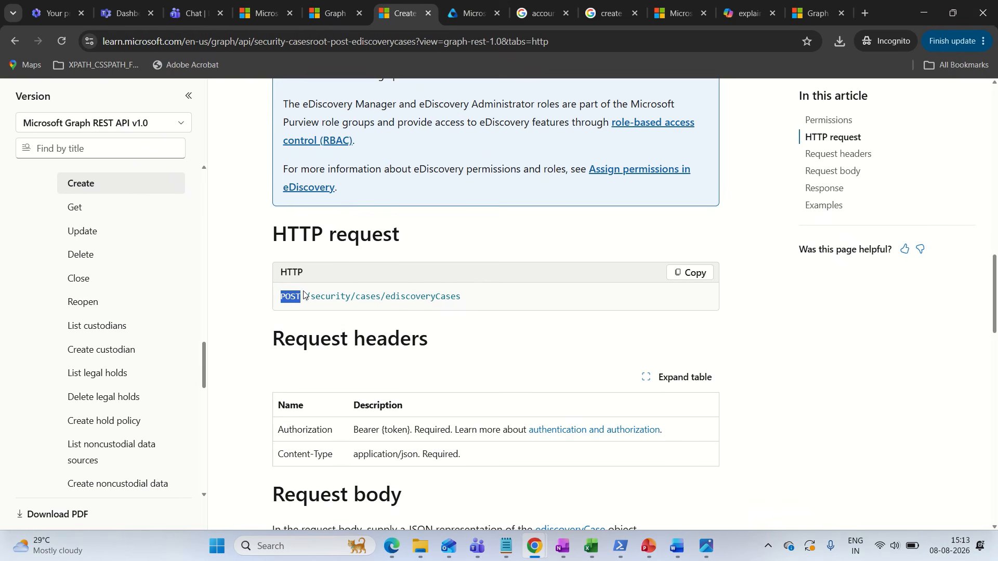
{"action": "left_click_drag", "start_coordinate": [308, 298], "coordinate": [461, 305]}
{"action": "key", "text": "ctrl+c"}
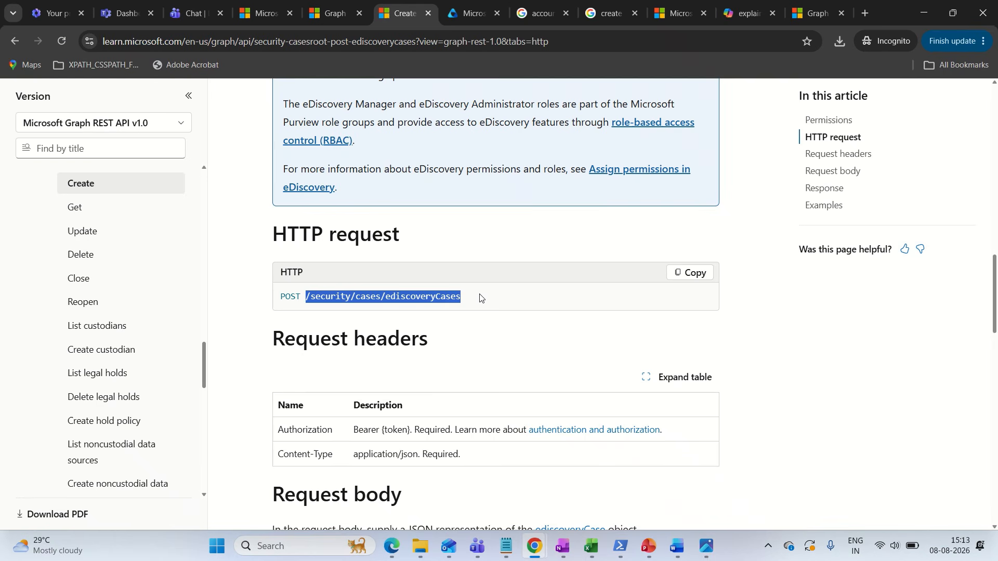
{"action": "left_click", "coordinate": [480, 297]}
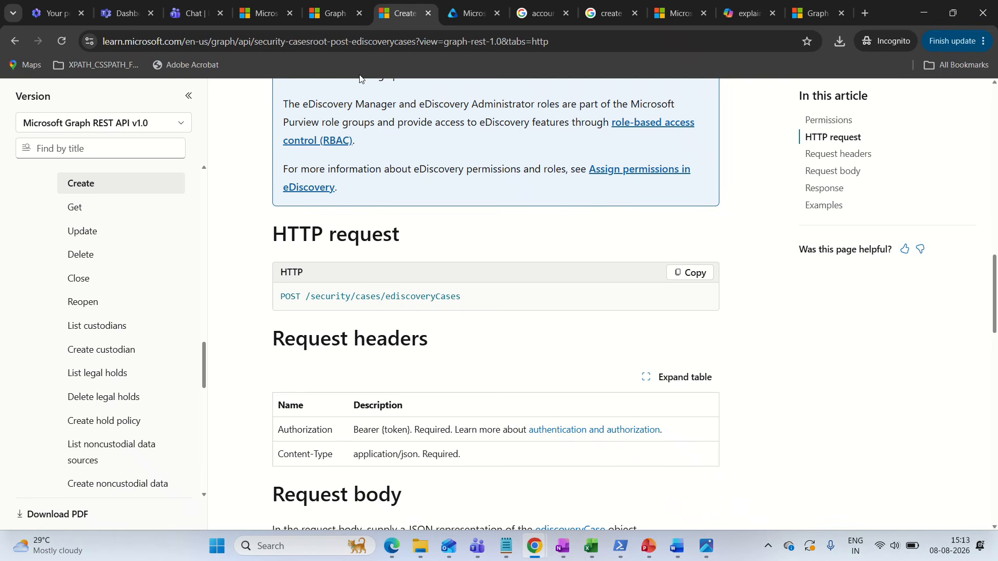
{"action": "left_click", "coordinate": [324, 18]}
{"action": "left_click", "coordinate": [597, 165]}
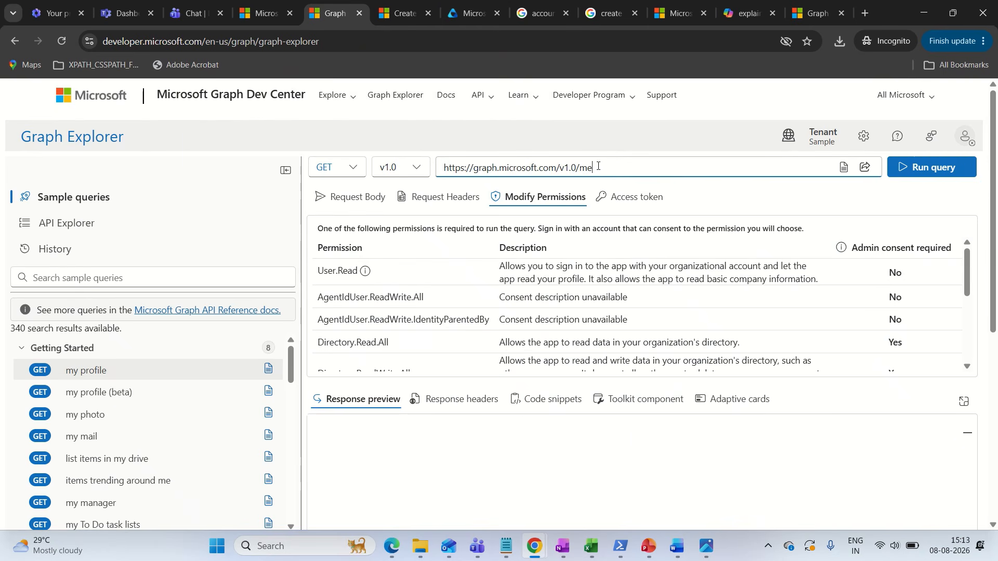
{"action": "key", "text": "BackSpace"}
{"action": "key", "text": "BackSpace"}
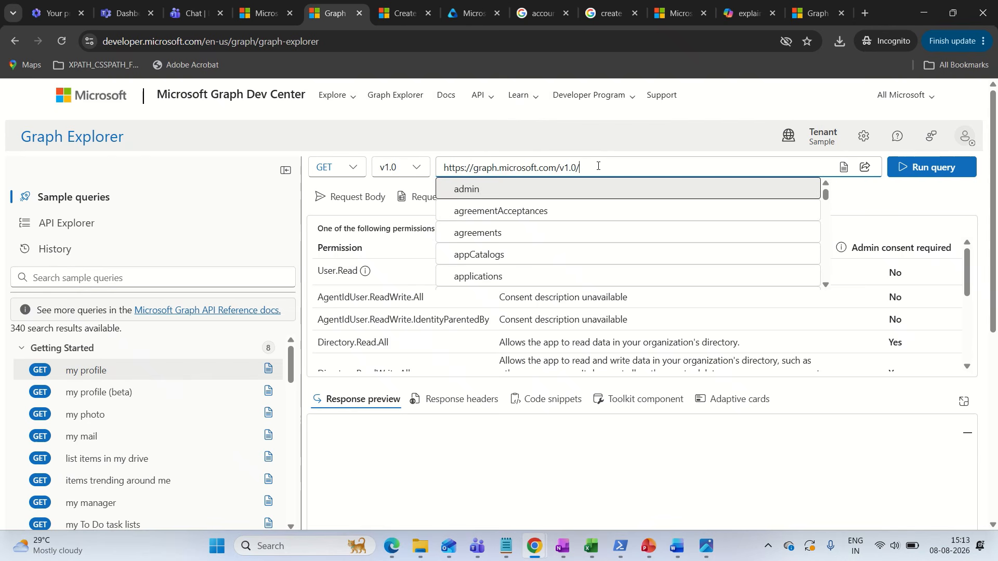
{"action": "key", "text": "ctrl+v"}
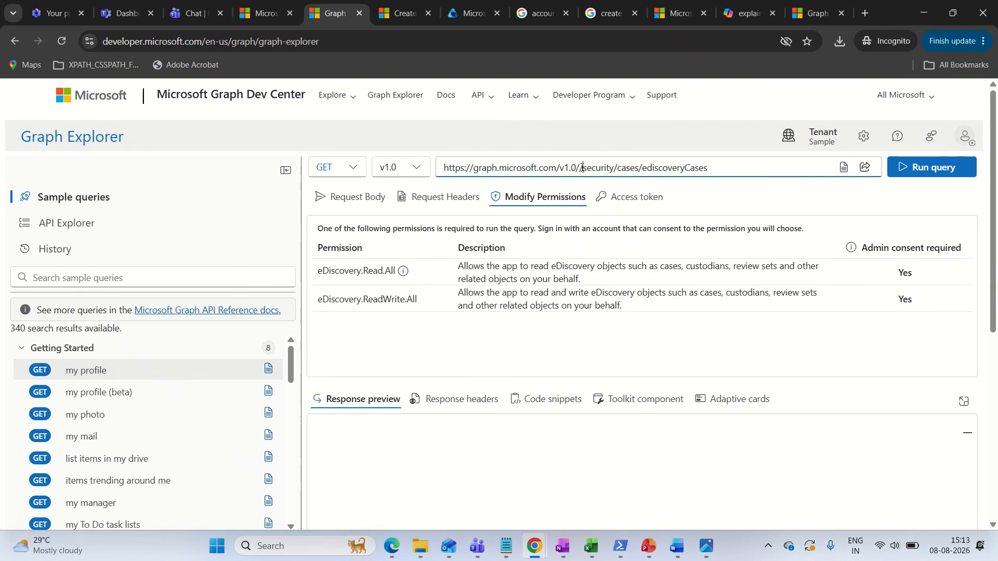
{"action": "left_click", "coordinate": [582, 168]}
{"action": "key", "text": "BackSpace"}
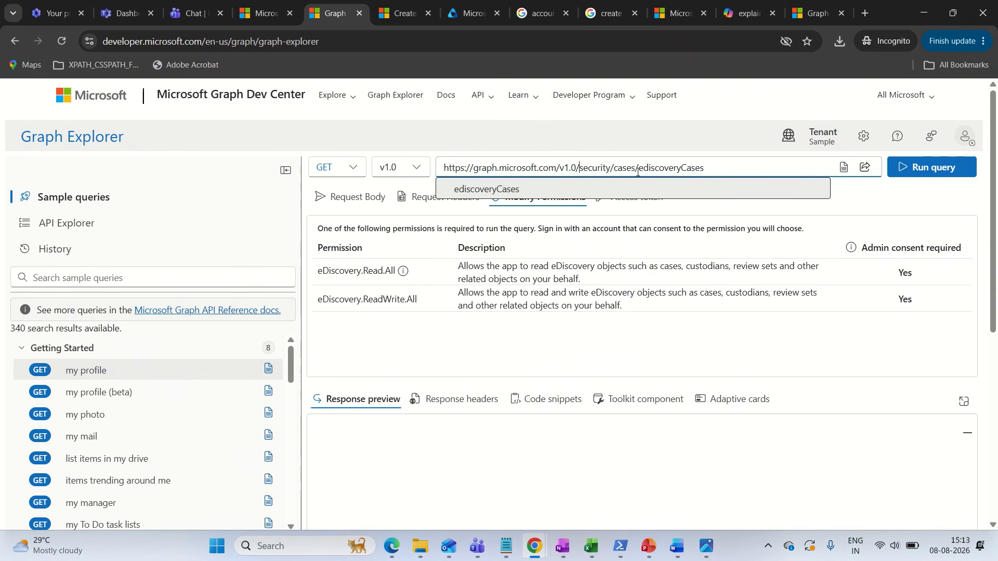
{"action": "left_click", "coordinate": [666, 189]}
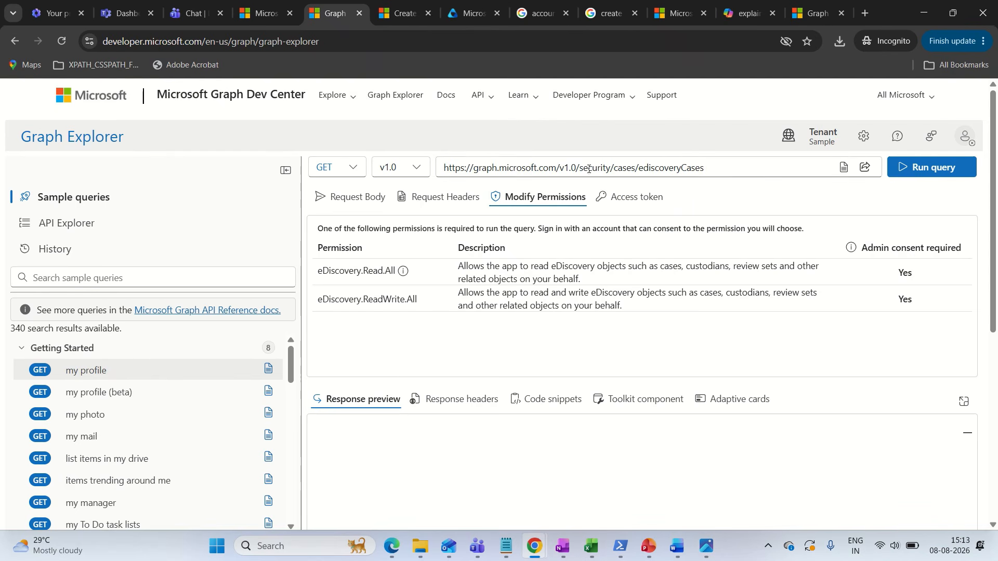
Review the permissions required by the ediscoveryCases query, including their descriptions and admin consent requirement
{"action": "left_click_drag", "start_coordinate": [577, 169], "coordinate": [720, 169]}
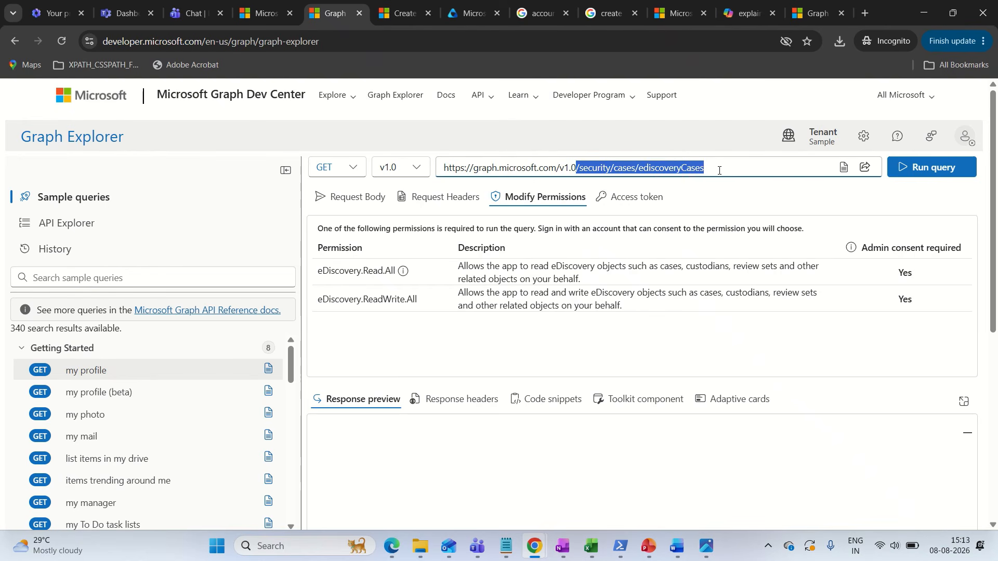
{"action": "left_click", "coordinate": [719, 169]}
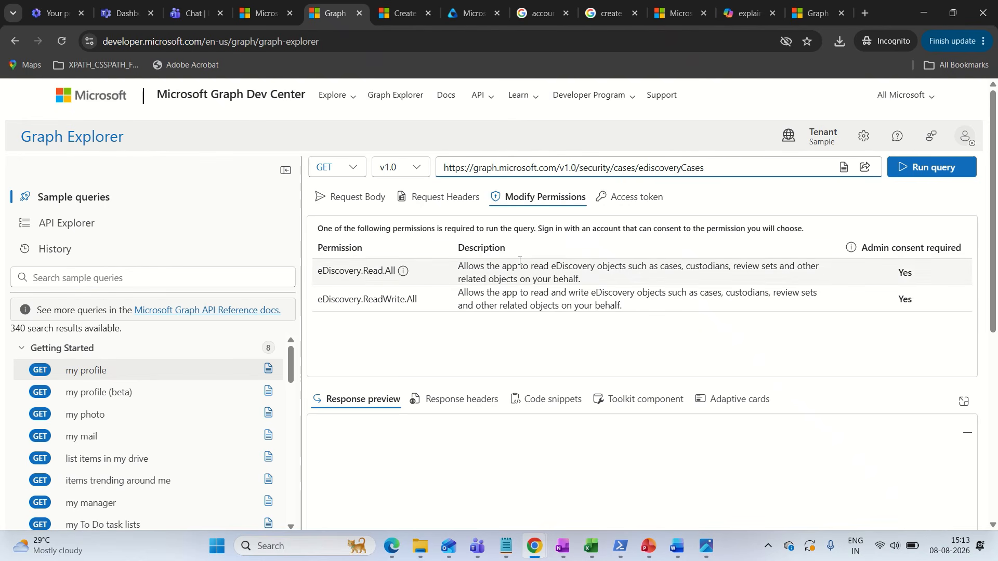
{"action": "left_click", "coordinate": [316, 273]}
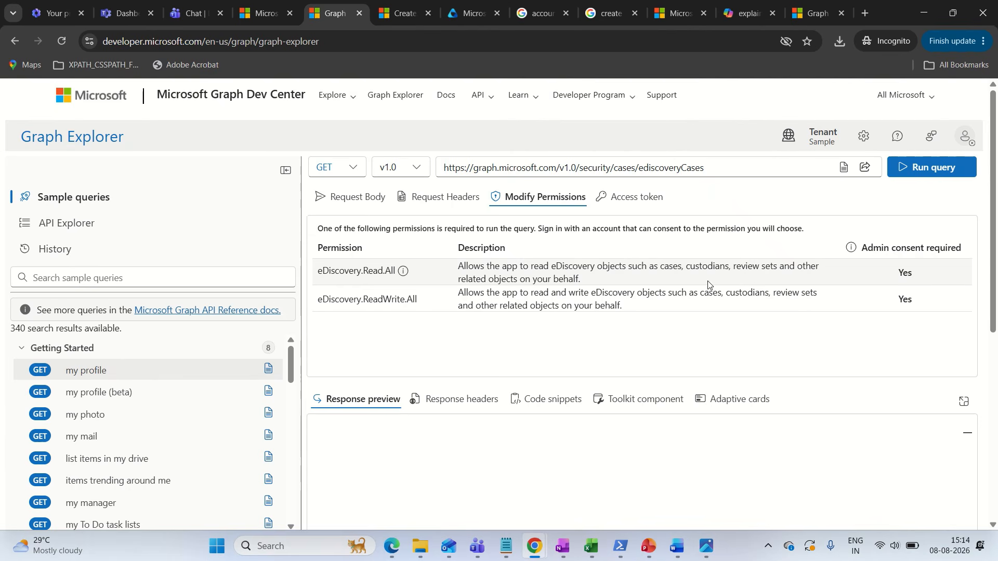
{"action": "scroll", "coordinate": [492, 284], "scroll_direction": "down", "scroll_amount": 2}
{"action": "scroll", "coordinate": [572, 288], "scroll_direction": "up", "scroll_amount": 2}
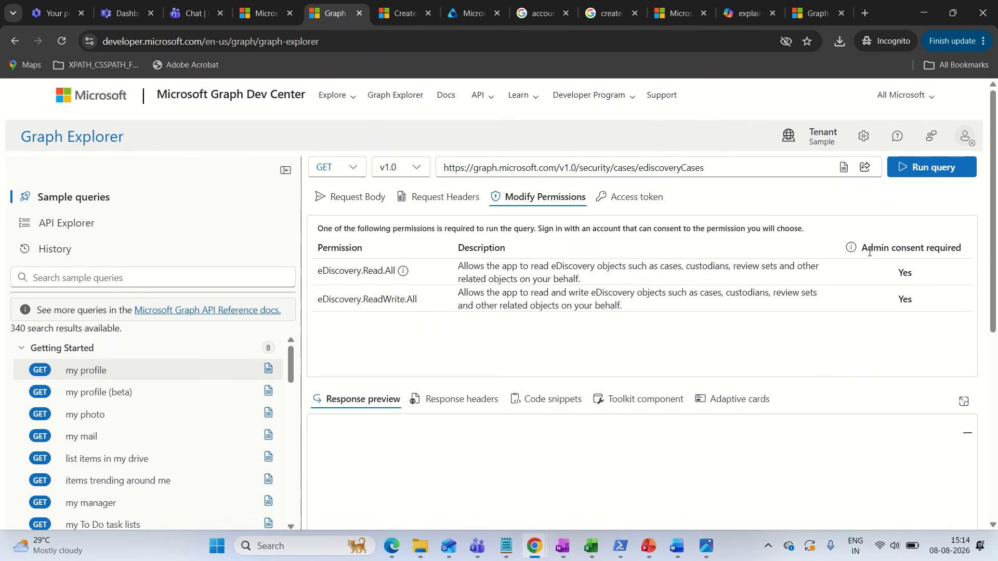
{"action": "left_click_drag", "start_coordinate": [908, 251], "coordinate": [967, 253]}
{"action": "left_click", "coordinate": [967, 256]}
{"action": "scroll", "coordinate": [572, 312], "scroll_direction": "down", "scroll_amount": 1}
{"action": "scroll", "coordinate": [560, 289], "scroll_direction": "up", "scroll_amount": 1}
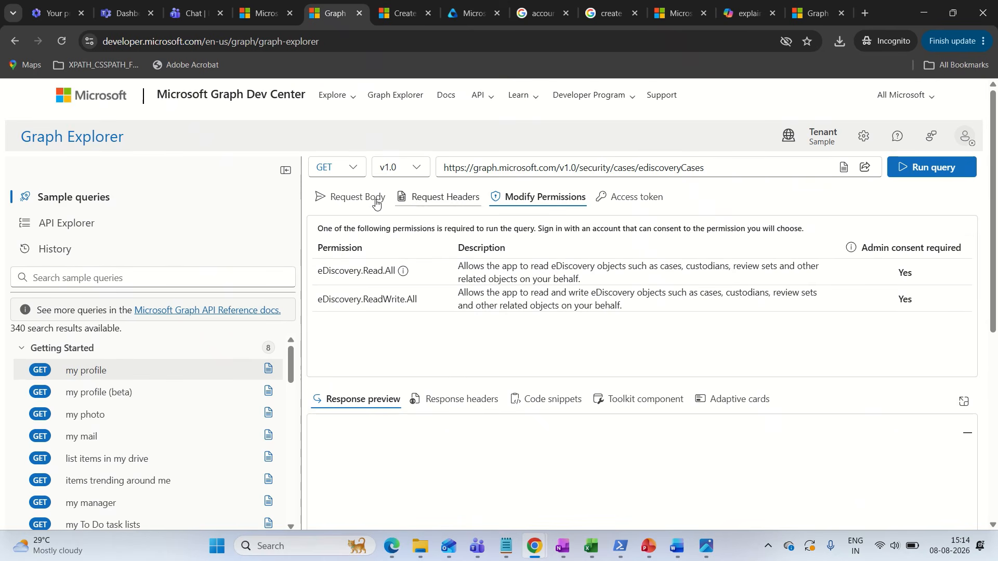
Review the request headers, request body properties and request example in the Create ediscoveryCase documentation
{"action": "left_click", "coordinate": [403, 15]}
{"action": "scroll", "coordinate": [455, 296], "scroll_direction": "down", "scroll_amount": 5}
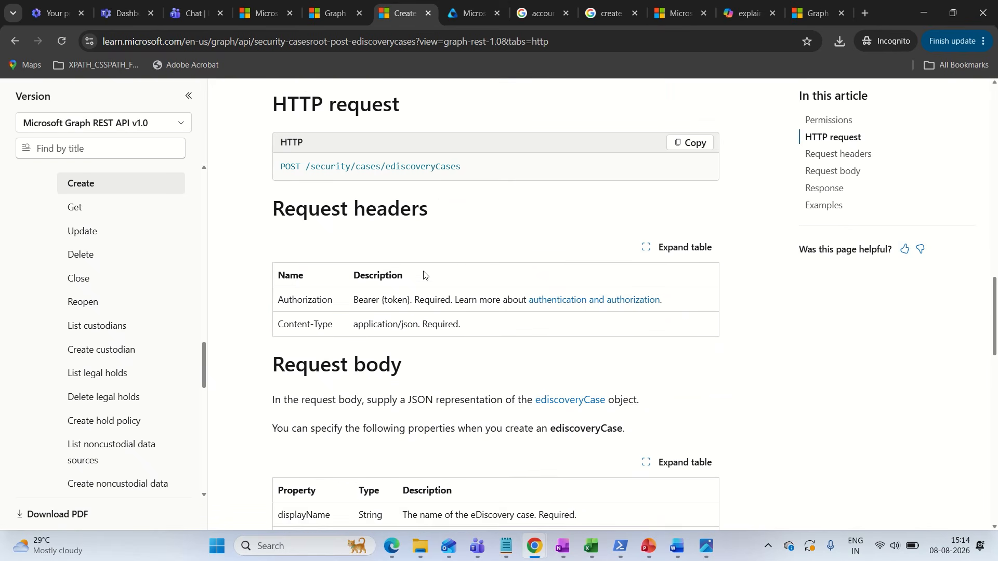
{"action": "scroll", "coordinate": [424, 272], "scroll_direction": "down", "scroll_amount": 3}
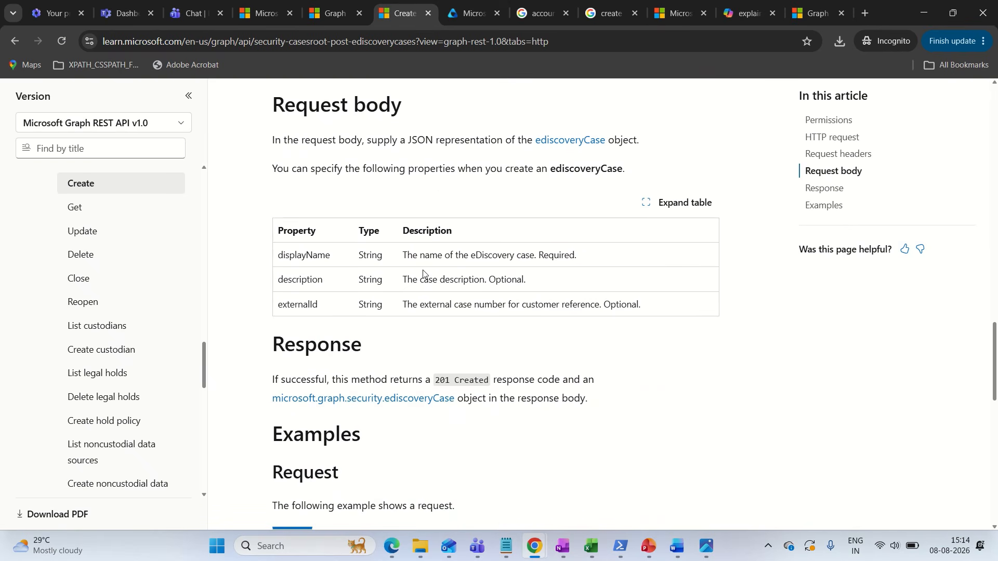
{"action": "scroll", "coordinate": [358, 234], "scroll_direction": "down", "scroll_amount": 5}
{"action": "scroll", "coordinate": [358, 232], "scroll_direction": "down", "scroll_amount": 1}
{"action": "scroll", "coordinate": [312, 218], "scroll_direction": "up", "scroll_amount": 1}
{"action": "scroll", "coordinate": [338, 213], "scroll_direction": "down", "scroll_amount": 1}
{"action": "left_click_drag", "start_coordinate": [277, 186], "coordinate": [373, 184]}
{"action": "left_click", "coordinate": [373, 184]}
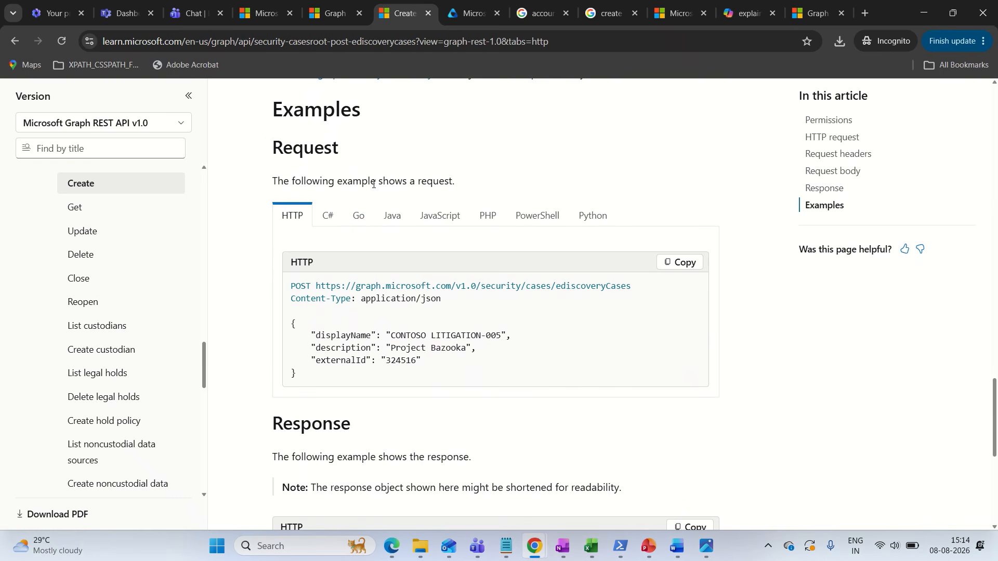
{"action": "scroll", "coordinate": [374, 184], "scroll_direction": "down", "scroll_amount": 1}
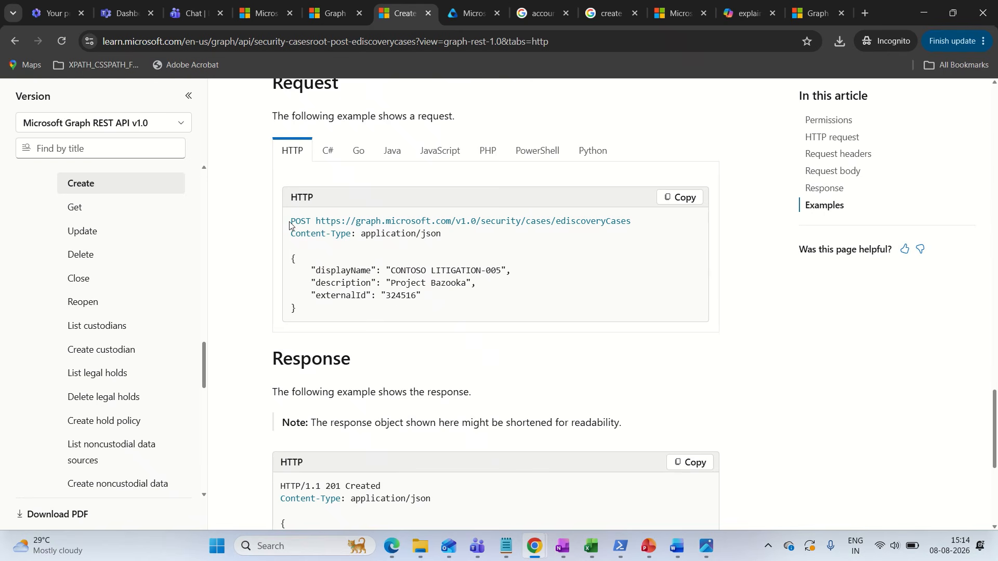
Examine the method, URL and Content-Type lines of the HTTP example request
{"action": "left_click_drag", "start_coordinate": [290, 225], "coordinate": [311, 315]}
{"action": "left_click", "coordinate": [306, 260]}
{"action": "left_click_drag", "start_coordinate": [310, 221], "coordinate": [617, 233]}
{"action": "left_click", "coordinate": [294, 233]}
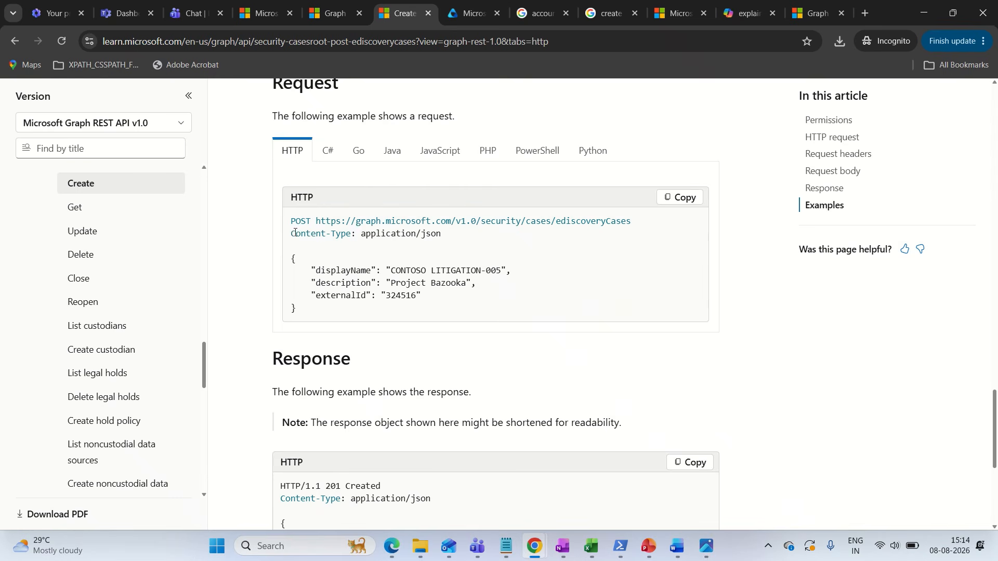
{"action": "left_click_drag", "start_coordinate": [289, 235], "coordinate": [370, 235]}
{"action": "left_click", "coordinate": [362, 238]}
{"action": "left_click_drag", "start_coordinate": [290, 226], "coordinate": [296, 226]}
{"action": "left_click", "coordinate": [298, 218]}
{"action": "left_click_drag", "start_coordinate": [293, 219], "coordinate": [447, 238]}
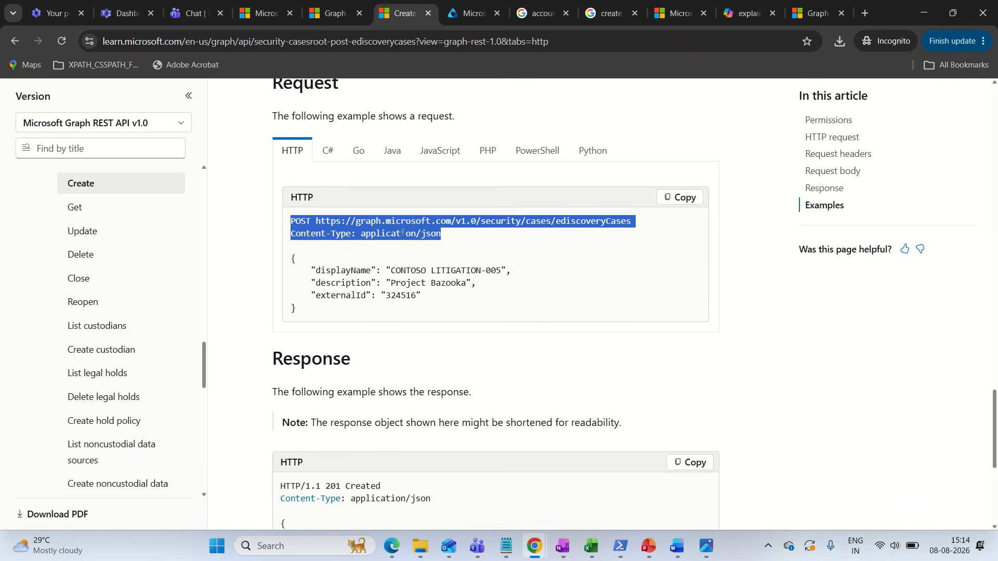
Copy the example JSON with displayName, description and externalId from the documentation and paste it into the Graph Explorer request body
{"action": "left_click", "coordinate": [293, 268]}
{"action": "left_click_drag", "start_coordinate": [291, 258], "coordinate": [314, 319]}
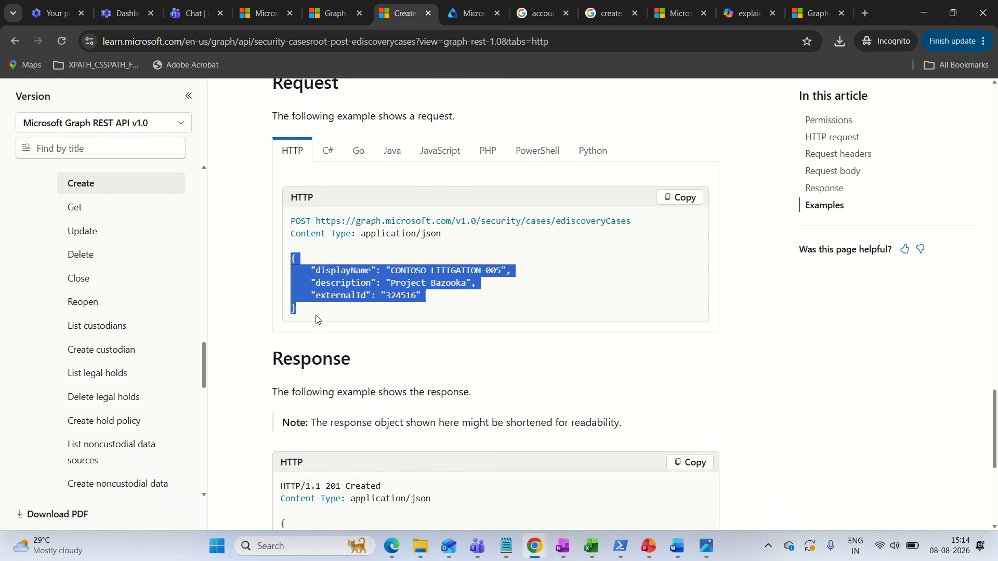
{"action": "right_click", "coordinate": [348, 292]}
{"action": "left_click", "coordinate": [362, 306]}
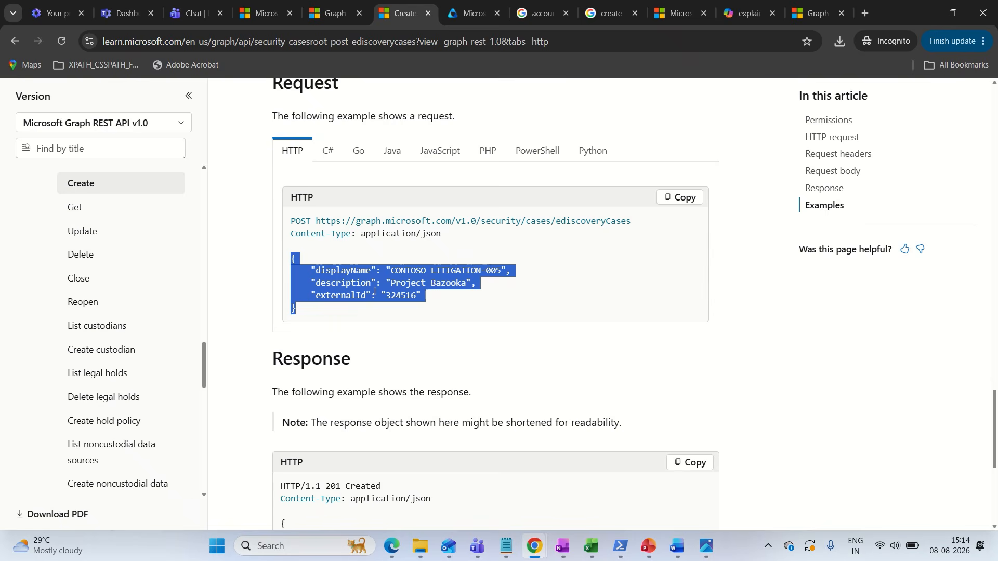
{"action": "left_click", "coordinate": [327, 15]}
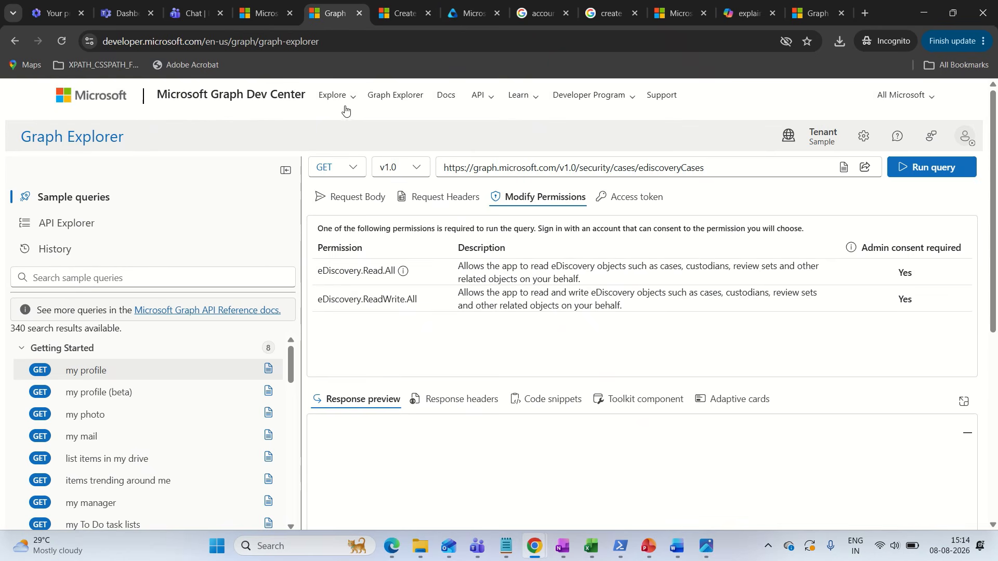
{"action": "left_click", "coordinate": [347, 198]}
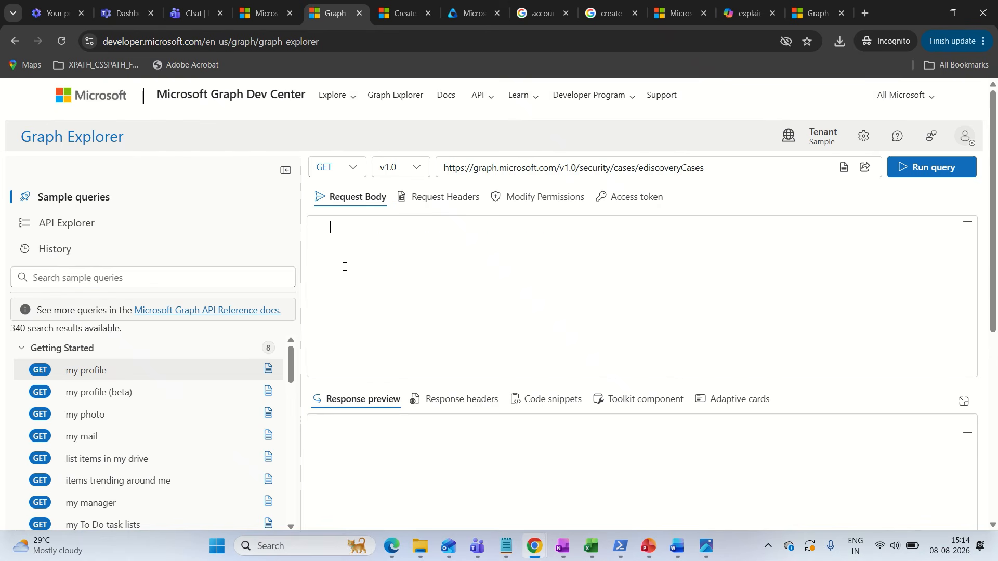
{"action": "key", "text": "ctrl+v"}
Set the request method to POST and sign in to Graph Explorer with the existing Microsoft account
{"action": "left_click", "coordinate": [348, 167]}
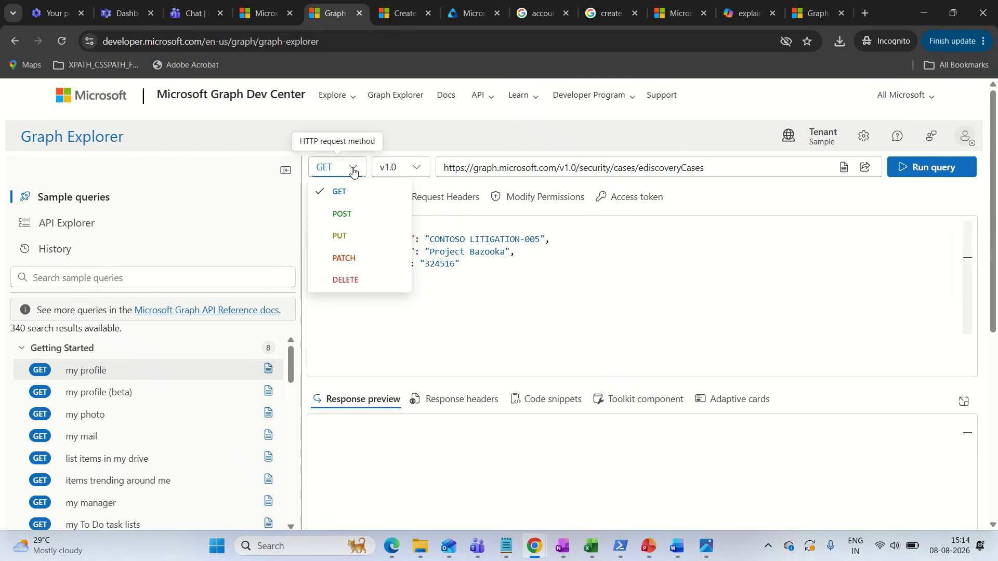
{"action": "left_click", "coordinate": [344, 213]}
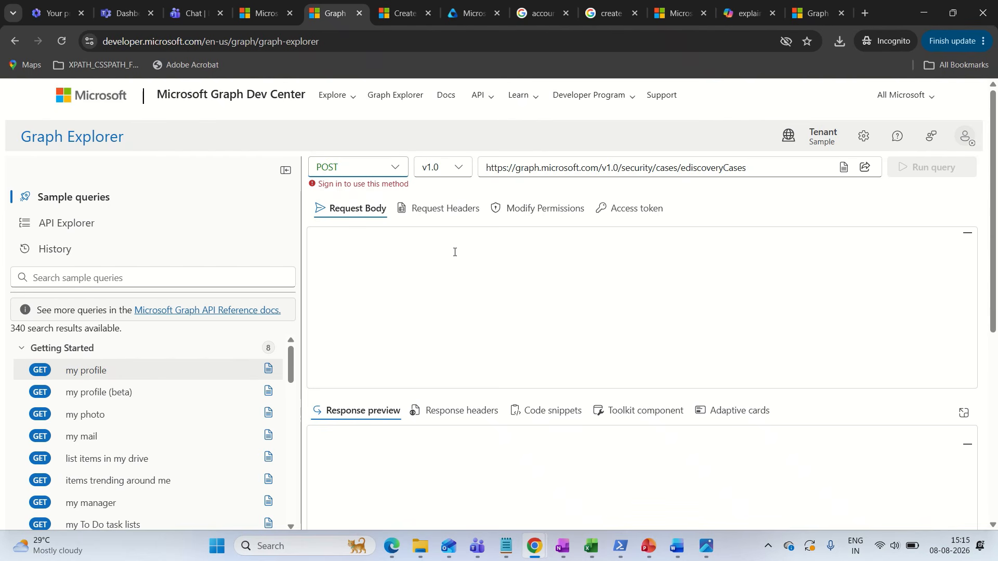
{"action": "left_click", "coordinate": [966, 138]}
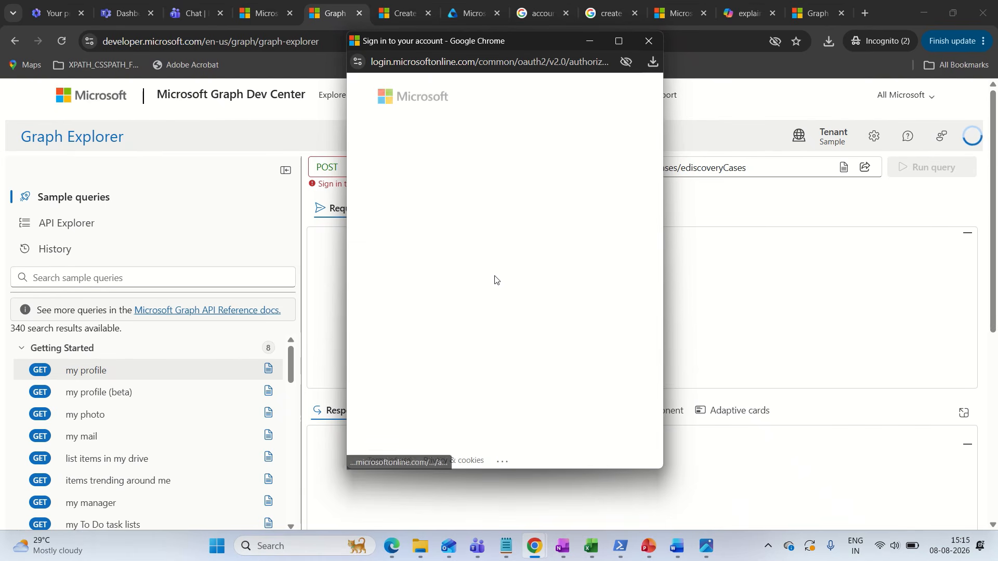
{"action": "left_click", "coordinate": [478, 174]}
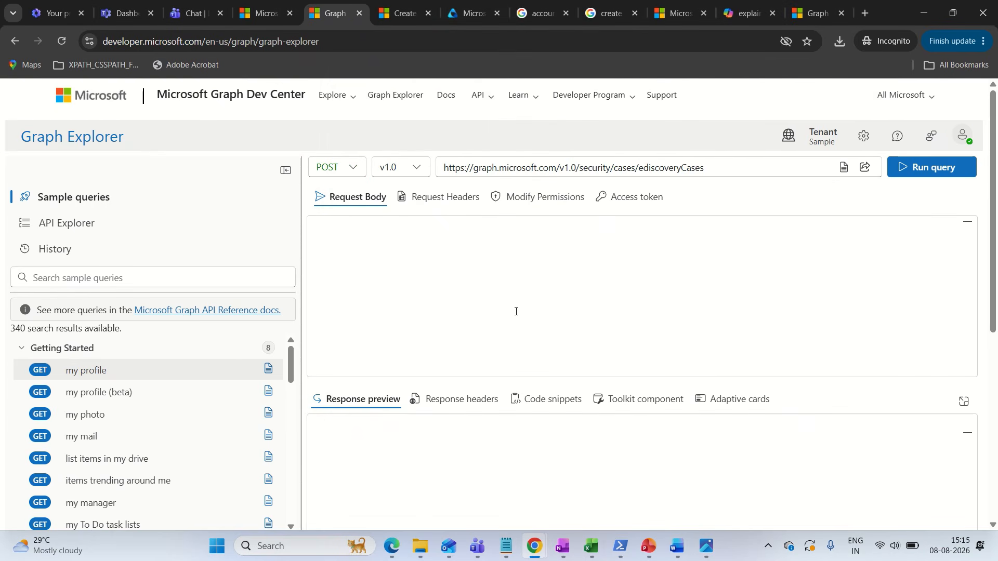
{"action": "left_click", "coordinate": [346, 169]}
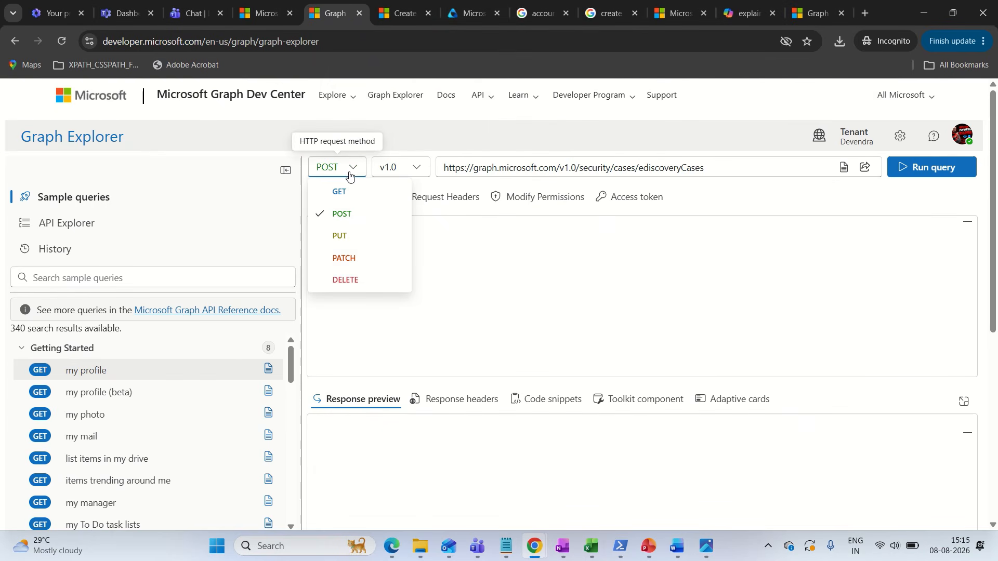
{"action": "left_click", "coordinate": [551, 299]}
Open the permissions for the POST query and check the consent status of the eDiscovery permissions
{"action": "left_click", "coordinate": [541, 197]}
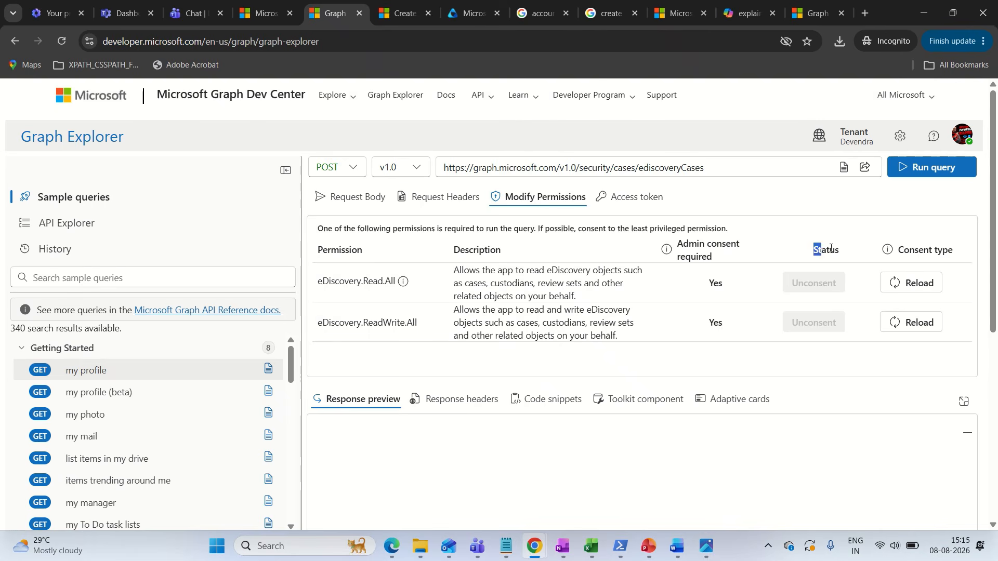
{"action": "mouse_move", "coordinate": [793, 290]}
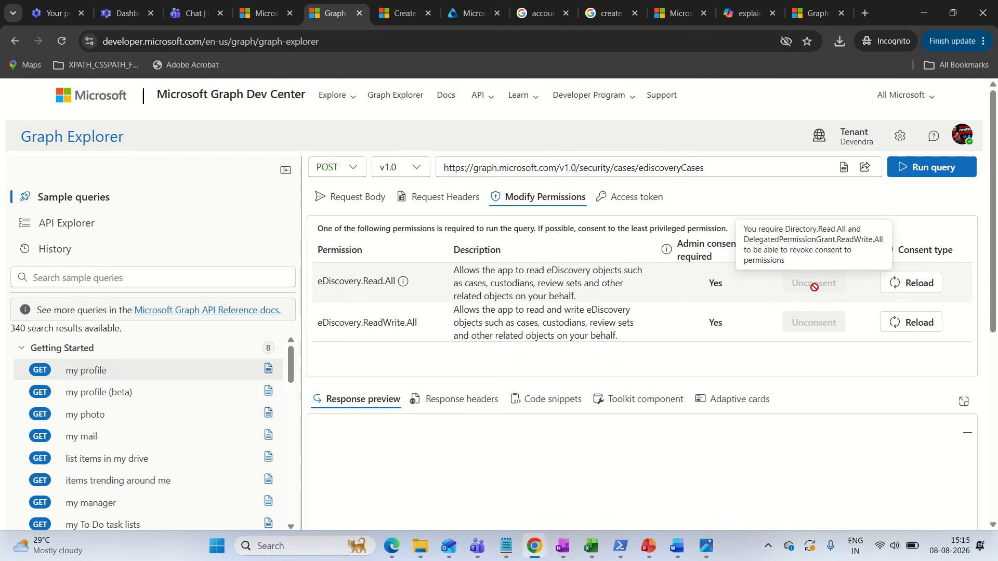
Return to the POST query's request body and paste the documentation's example JSON with displayName, description and externalId
{"action": "mouse_move", "coordinate": [805, 311]}
{"action": "mouse_move", "coordinate": [404, 282]}
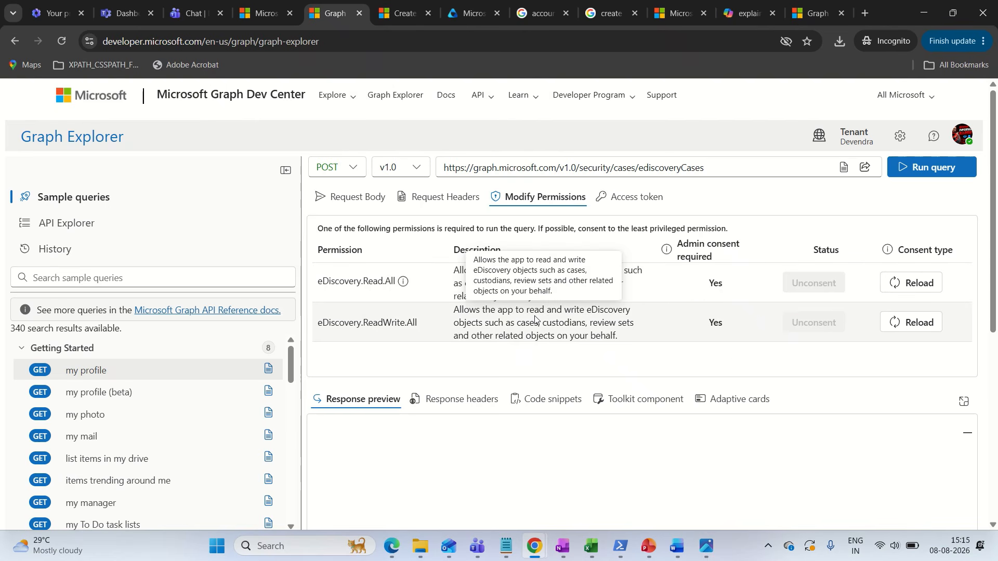
{"action": "left_click", "coordinate": [358, 198]}
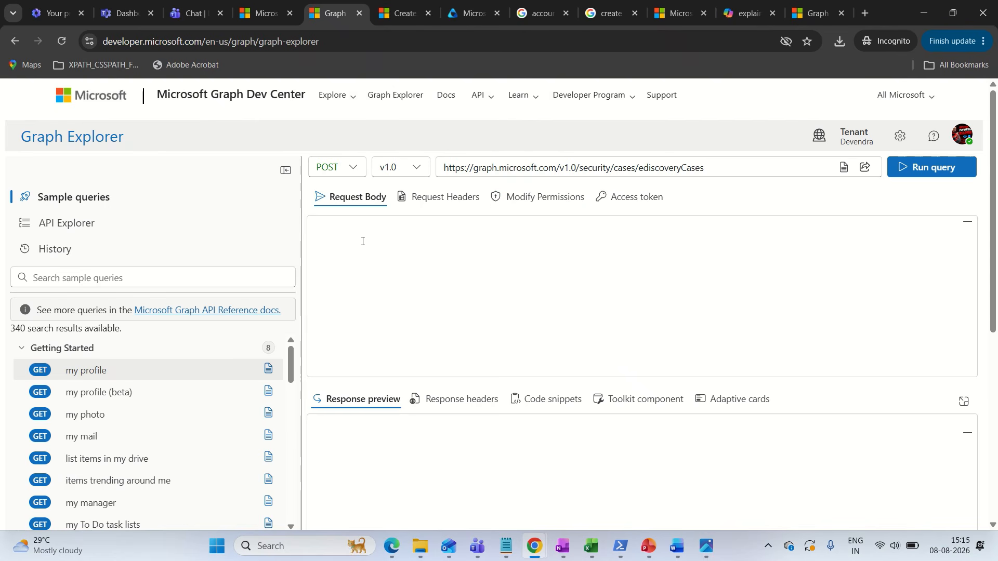
{"action": "key", "text": "ctrl+v"}
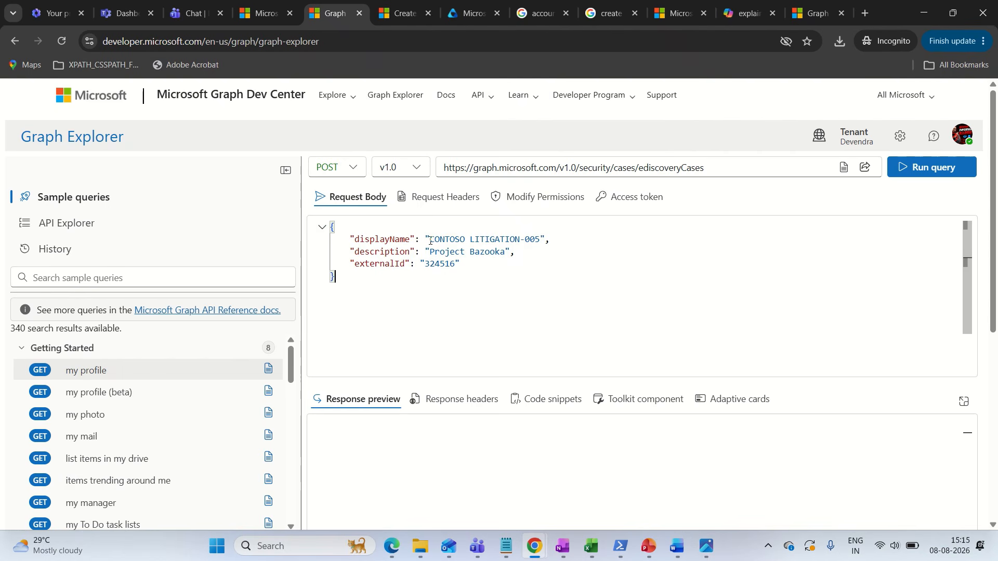
Replace the displayName value in the request body with the owner's first name followed by "eDiscovery Case"
{"action": "left_click_drag", "start_coordinate": [431, 240], "coordinate": [540, 239]}
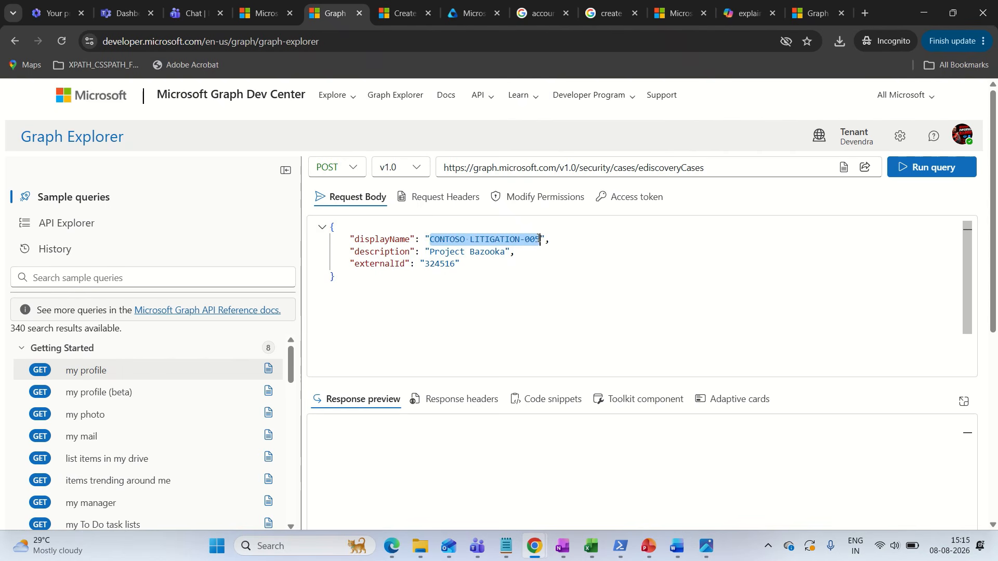
{"action": "key", "text": "BackSpace"}
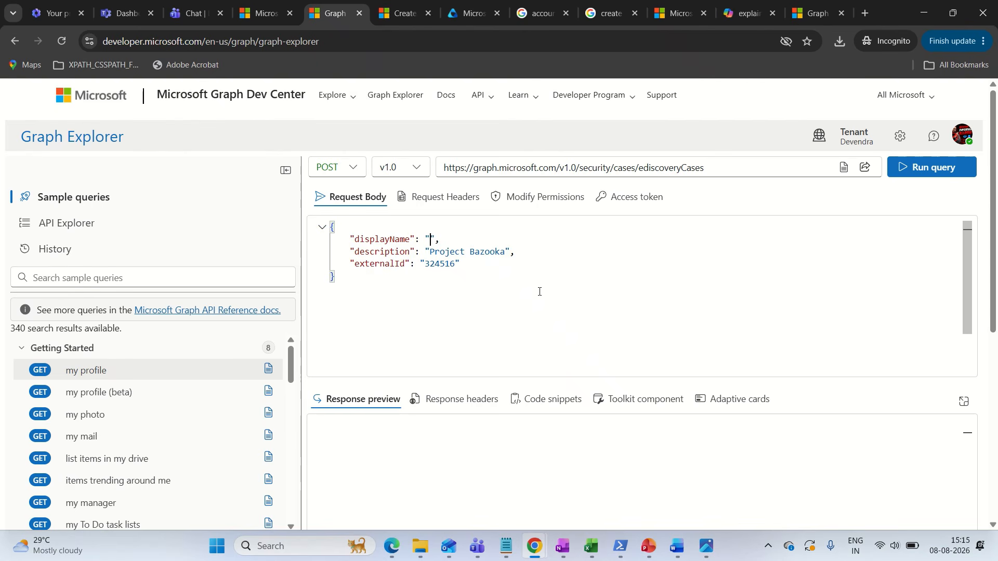
{"action": "type", "text": "Devendra eDiscovery Case"}
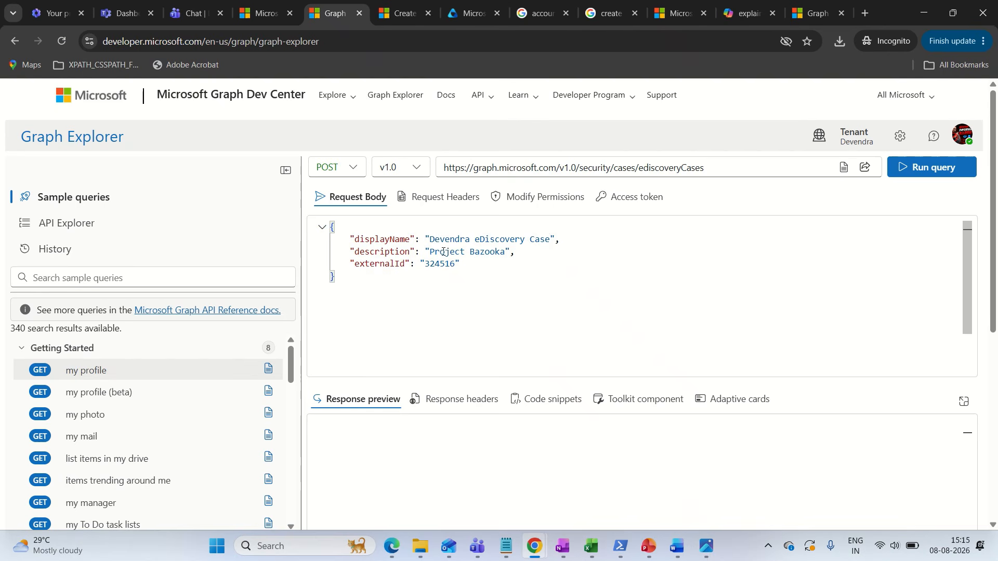
Check the externalId value and the signed-in account, and run the POST query to create the eDiscovery case
{"action": "left_click_drag", "start_coordinate": [352, 262], "coordinate": [460, 263]}
{"action": "double_click", "coordinate": [459, 262]}
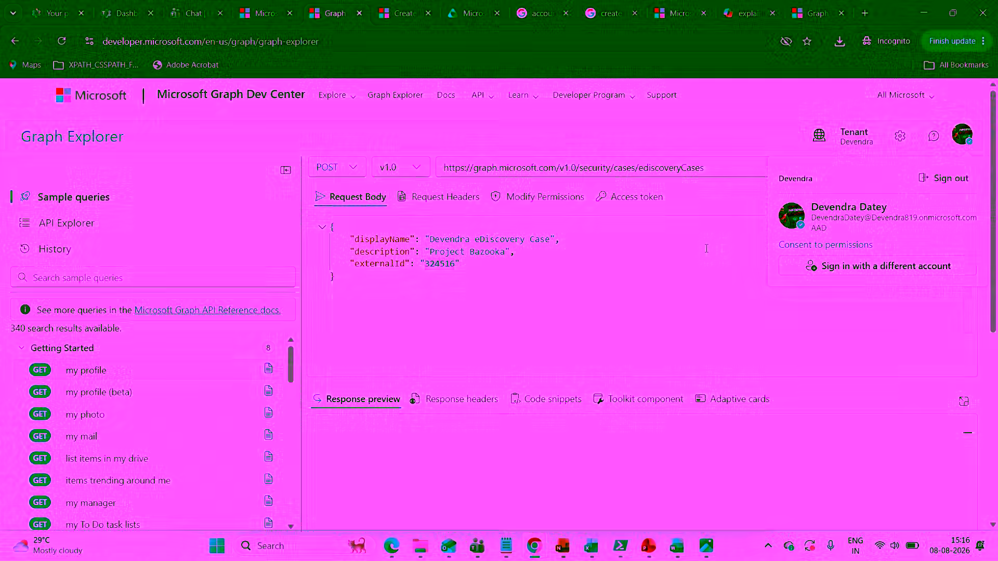
{"action": "left_click", "coordinate": [661, 256]}
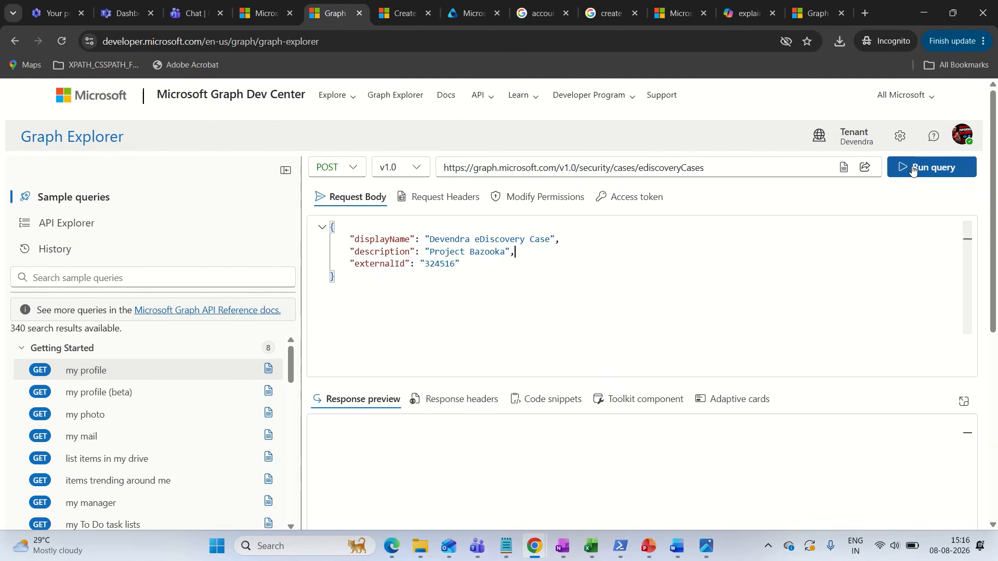
{"action": "left_click", "coordinate": [930, 168]}
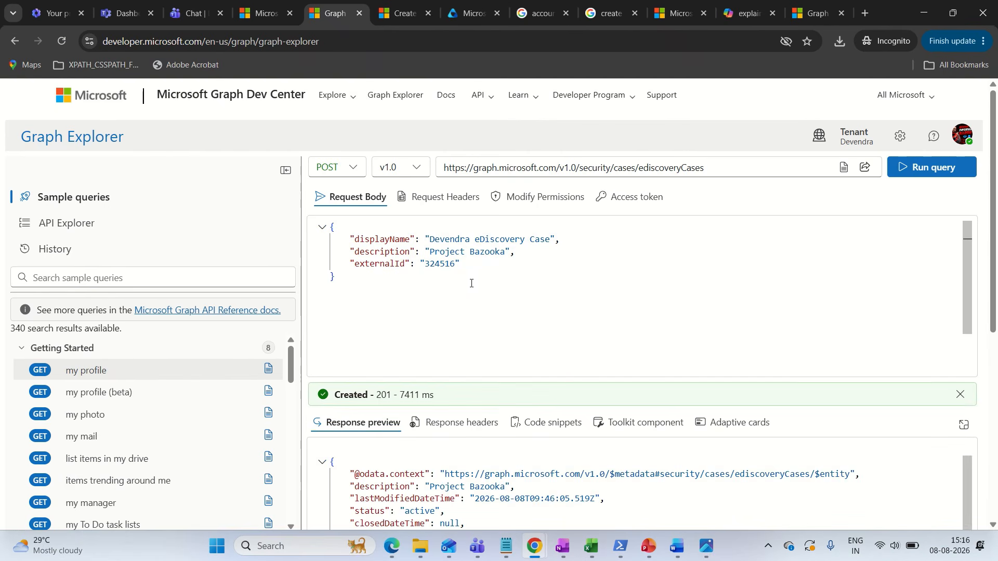
Examine the status line returned for the POST query above the response preview
{"action": "scroll", "coordinate": [471, 283], "scroll_direction": "down", "scroll_amount": 1}
{"action": "scroll", "coordinate": [471, 284], "scroll_direction": "up", "scroll_amount": 1}
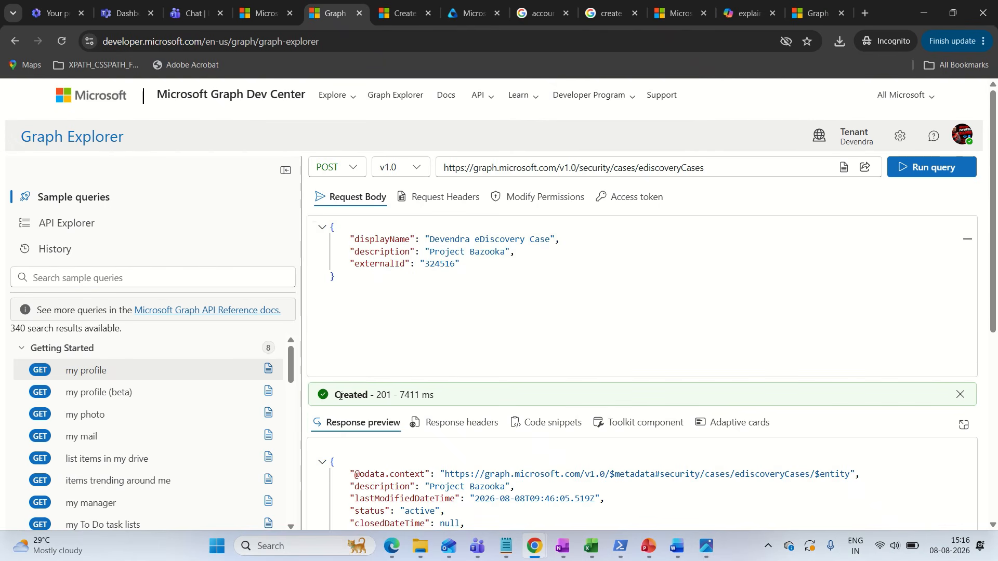
{"action": "left_click_drag", "start_coordinate": [333, 397], "coordinate": [435, 401]}
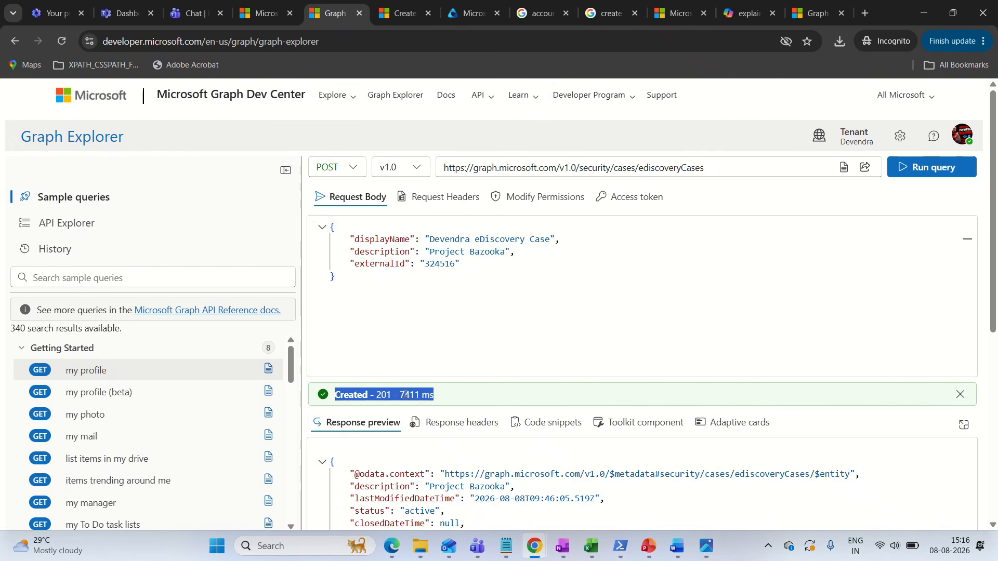
{"action": "scroll", "coordinate": [378, 389], "scroll_direction": "down", "scroll_amount": 1}
{"action": "left_click", "coordinate": [436, 332]}
{"action": "left_click_drag", "start_coordinate": [442, 334], "coordinate": [338, 334]}
{"action": "left_click", "coordinate": [337, 334]}
{"action": "scroll", "coordinate": [412, 330], "scroll_direction": "up", "scroll_amount": 1}
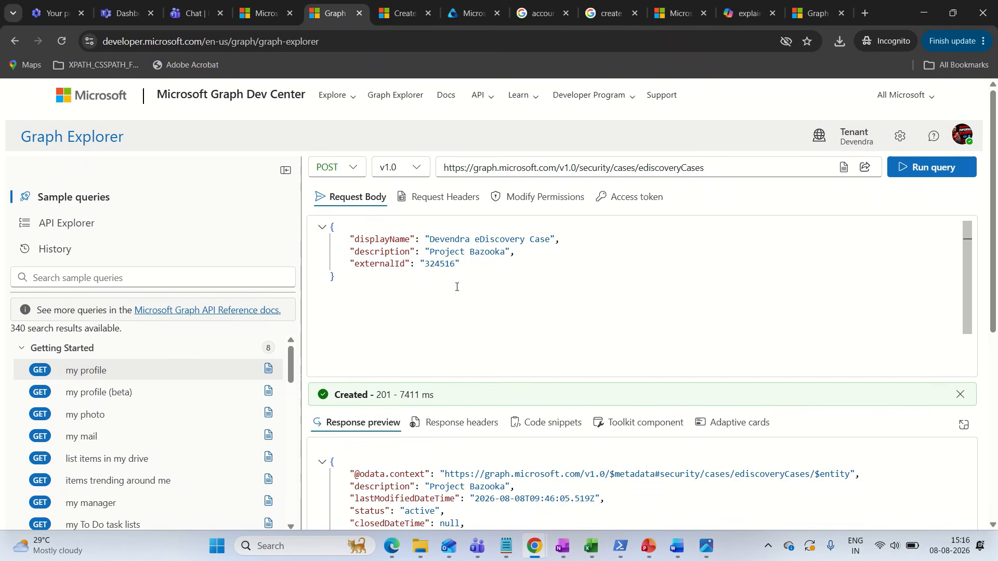
Examine the Response section and its example HTTP response in the Microsoft Learn article on creating an eDiscovery case
{"action": "left_click", "coordinate": [386, 15]}
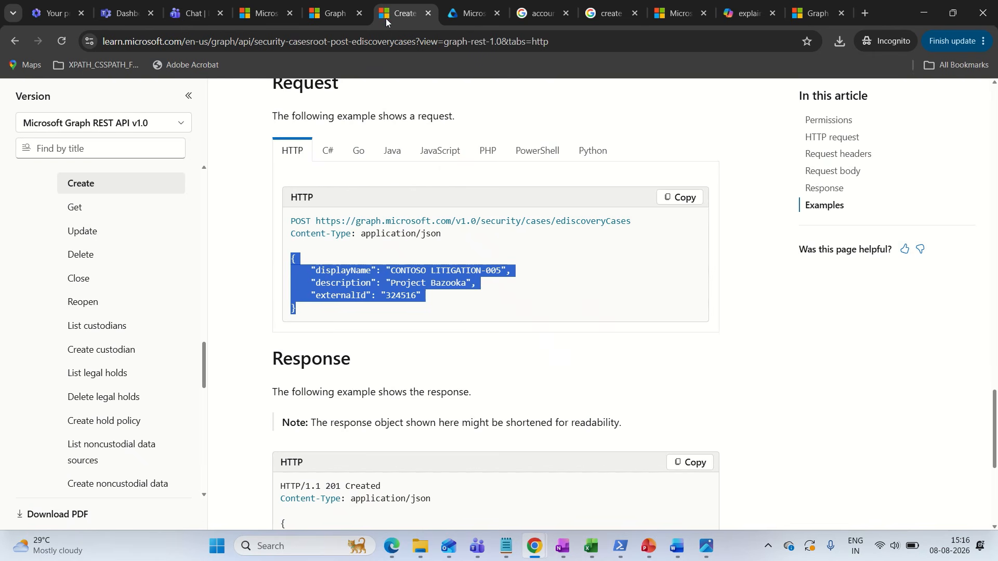
{"action": "left_click", "coordinate": [429, 318]}
{"action": "scroll", "coordinate": [429, 318], "scroll_direction": "down", "scroll_amount": 4}
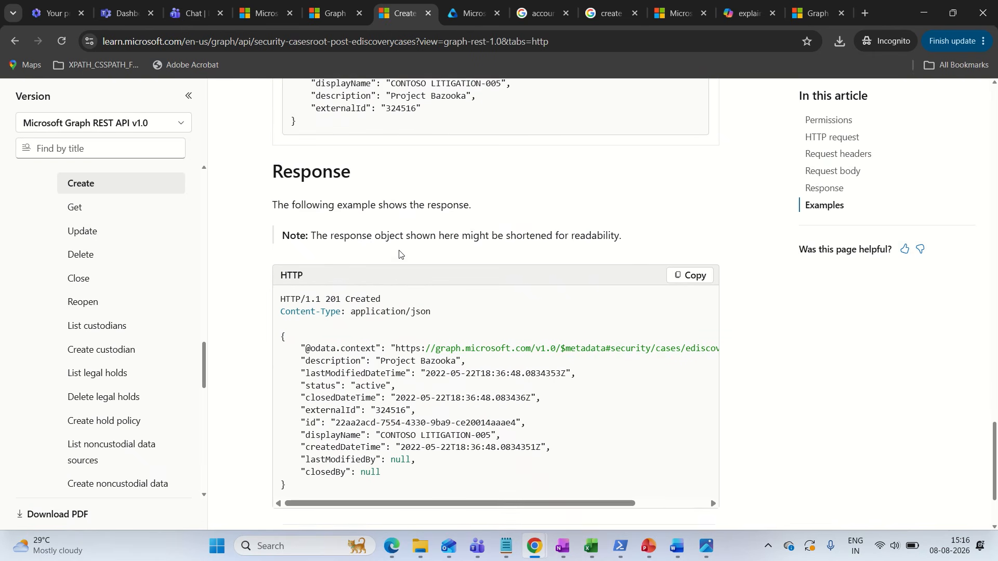
{"action": "left_click_drag", "start_coordinate": [275, 198], "coordinate": [314, 197]}
{"action": "left_click", "coordinate": [314, 197]}
{"action": "left_click_drag", "start_coordinate": [395, 196], "coordinate": [483, 200]}
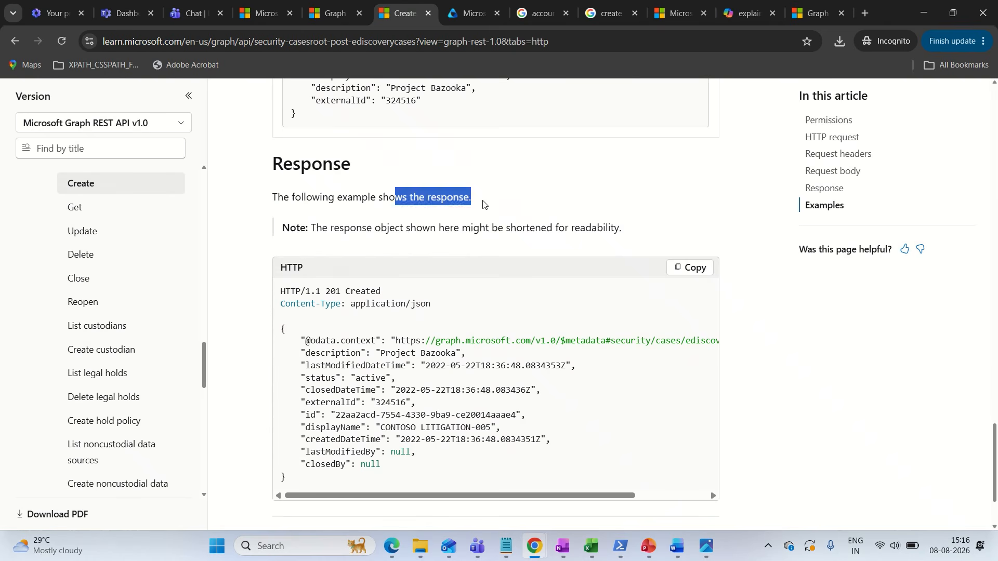
{"action": "left_click", "coordinate": [335, 376]}
{"action": "scroll", "coordinate": [335, 260], "scroll_direction": "down", "scroll_amount": 2}
{"action": "scroll", "coordinate": [346, 252], "scroll_direction": "up", "scroll_amount": 1}
{"action": "scroll", "coordinate": [347, 252], "scroll_direction": "down", "scroll_amount": 1}
{"action": "left_click_drag", "start_coordinate": [275, 204], "coordinate": [306, 363]}
Enlarge the response preview in Graph Explorer and compare the complete returned JSON with the documentation's example response
{"action": "left_click", "coordinate": [327, 20]}
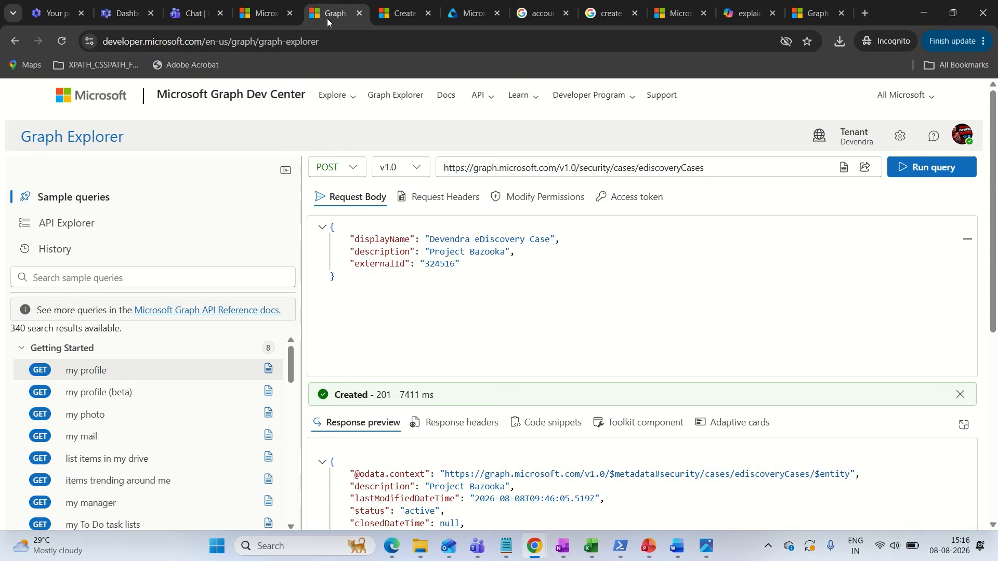
{"action": "scroll", "coordinate": [493, 374], "scroll_direction": "down", "scroll_amount": 2}
{"action": "scroll", "coordinate": [476, 352], "scroll_direction": "down", "scroll_amount": 1}
{"action": "scroll", "coordinate": [475, 352], "scroll_direction": "up", "scroll_amount": 1}
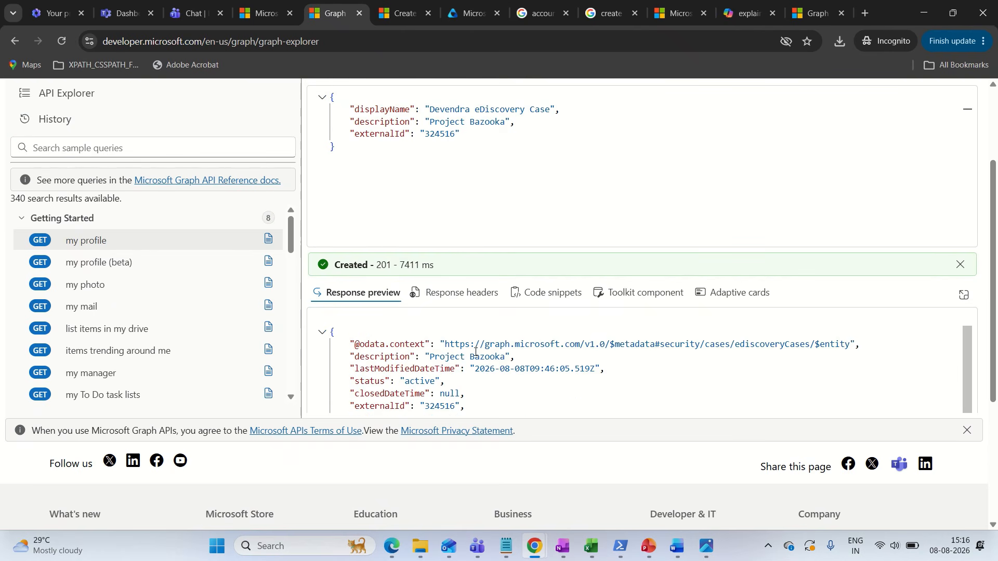
{"action": "left_click_drag", "start_coordinate": [639, 249], "coordinate": [645, 126]}
{"action": "scroll", "coordinate": [445, 287], "scroll_direction": "down", "scroll_amount": 1}
{"action": "scroll", "coordinate": [446, 286], "scroll_direction": "up", "scroll_amount": 1}
{"action": "left_click_drag", "start_coordinate": [333, 237], "coordinate": [336, 385]}
{"action": "left_click", "coordinate": [389, 22]}
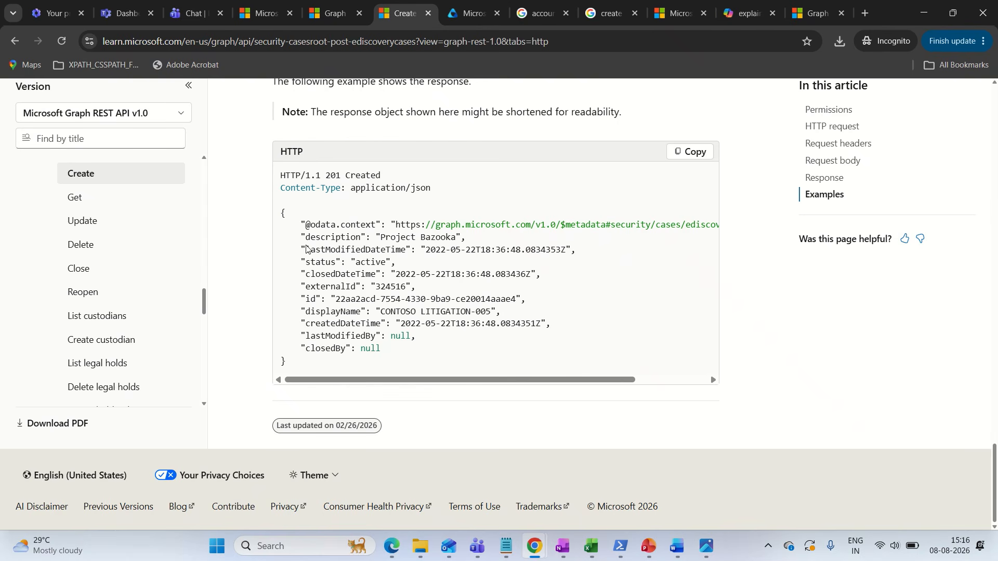
{"action": "left_click", "coordinate": [333, 14]}
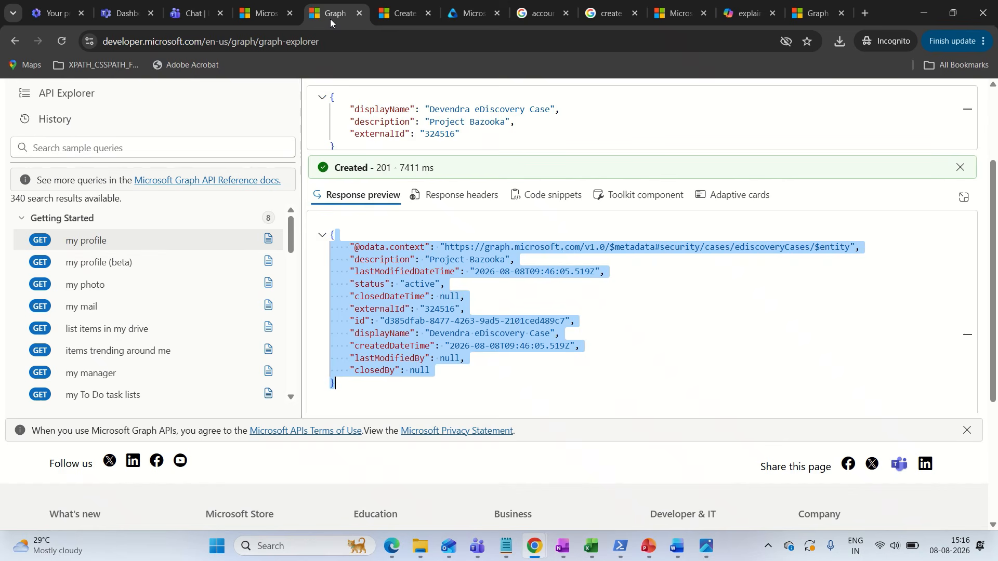
Examine the lastModifiedDateTime, externalId, id, displayName and lastModifiedBy fields of the returned JSON
{"action": "left_click", "coordinate": [359, 272]}
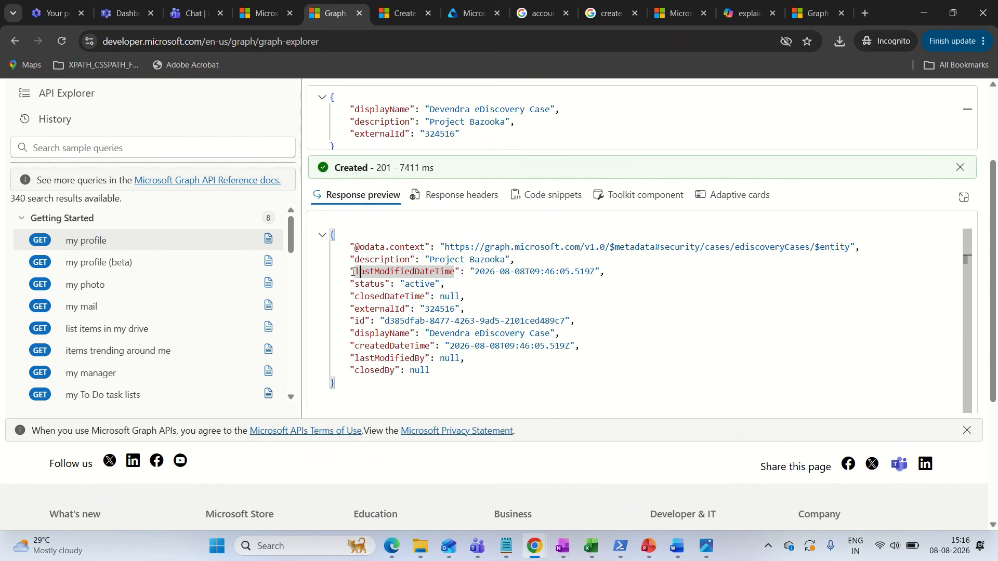
{"action": "left_click_drag", "start_coordinate": [474, 272], "coordinate": [521, 272]}
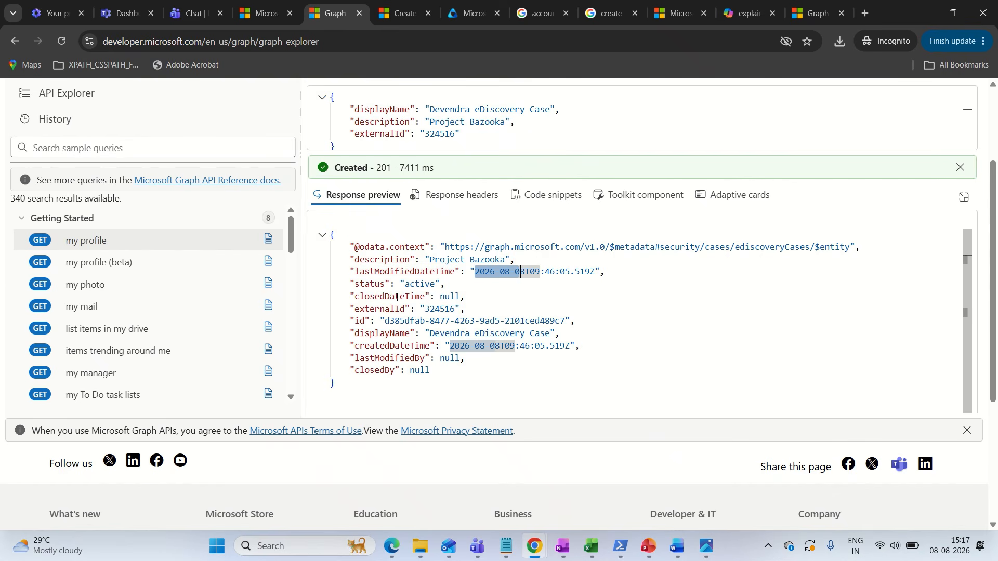
{"action": "left_click_drag", "start_coordinate": [353, 311], "coordinate": [465, 306]}
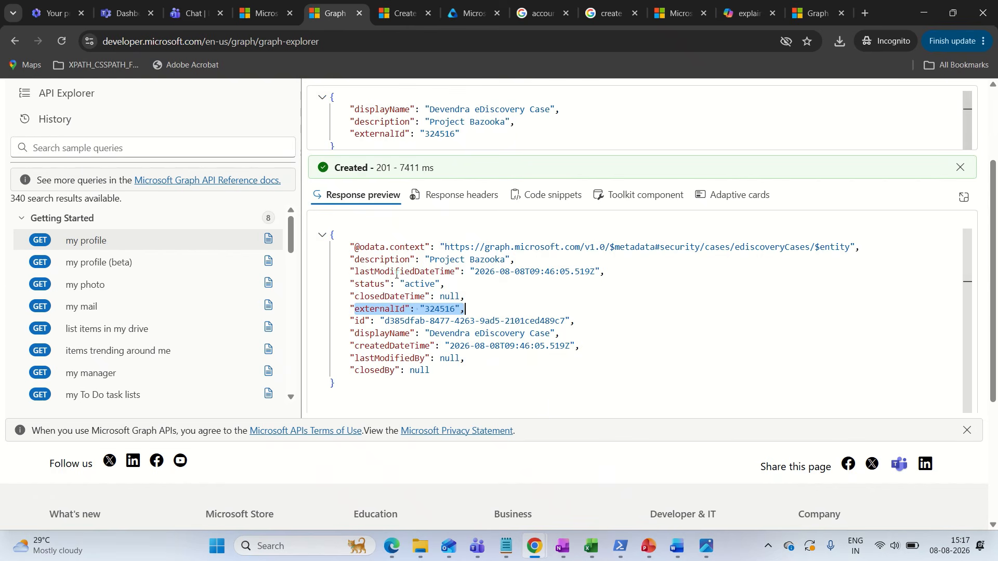
{"action": "left_click_drag", "start_coordinate": [355, 321], "coordinate": [526, 321]}
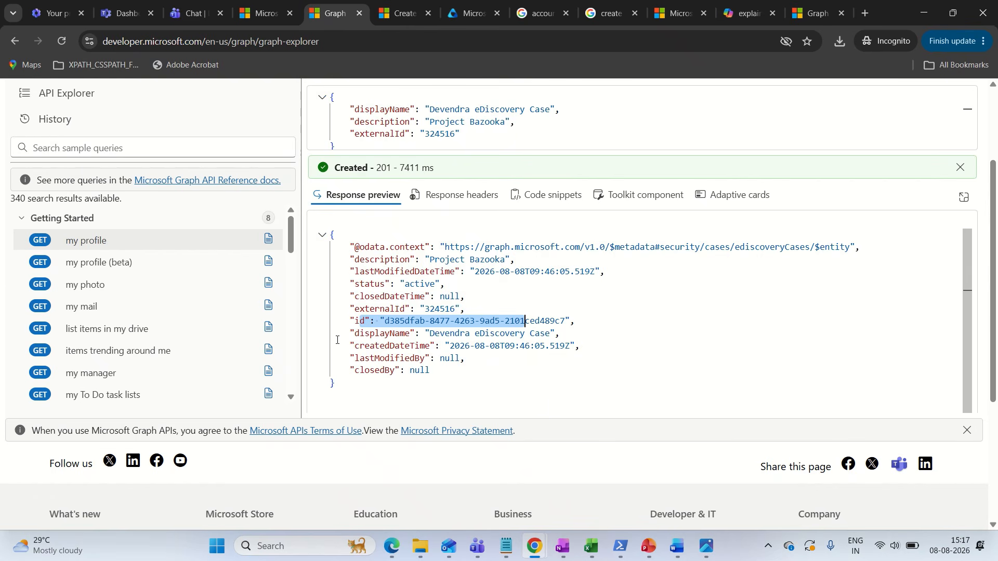
{"action": "left_click_drag", "start_coordinate": [351, 335], "coordinate": [563, 334]}
{"action": "left_click", "coordinate": [563, 334]}
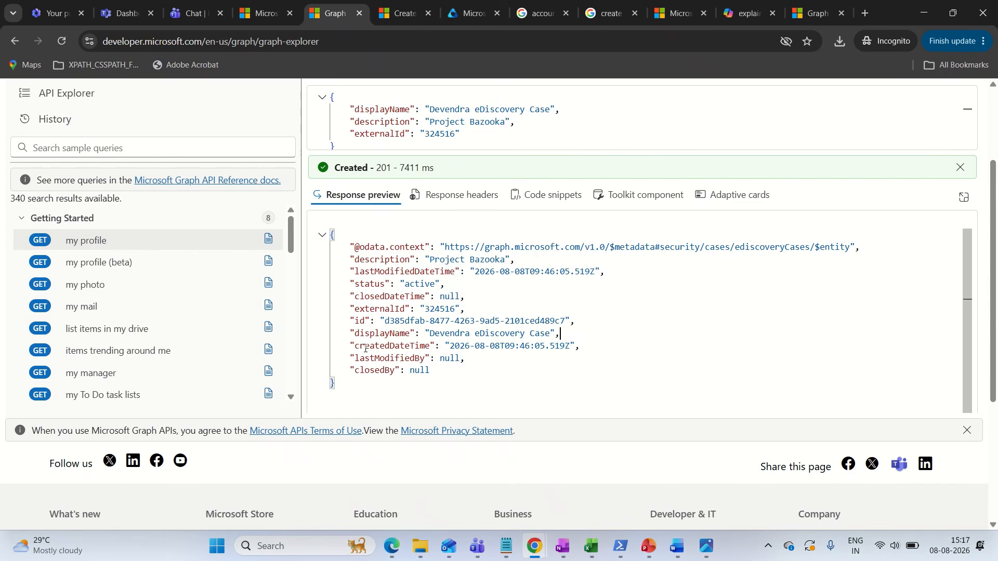
{"action": "left_click_drag", "start_coordinate": [352, 358], "coordinate": [442, 359]}
{"action": "left_click", "coordinate": [456, 358]}
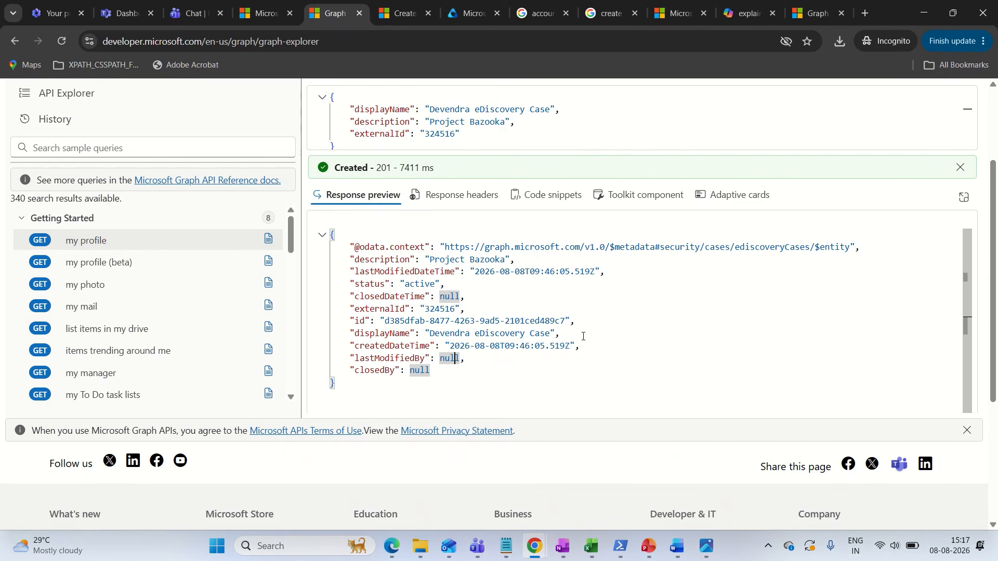
View the response headers and code snippets of the query, and return to the response preview with the request body area enlarged
{"action": "left_click", "coordinate": [462, 198]}
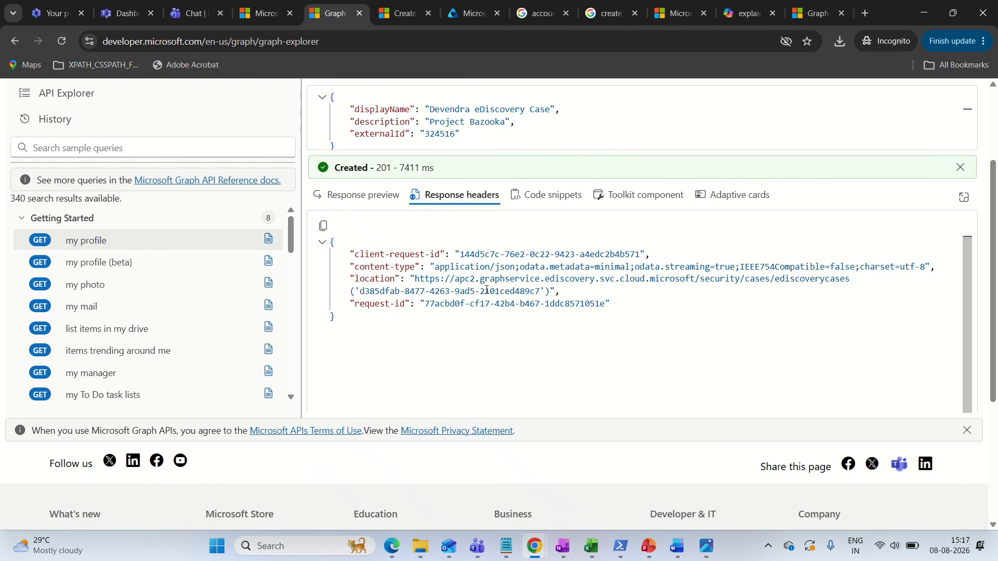
{"action": "left_click", "coordinate": [548, 198]}
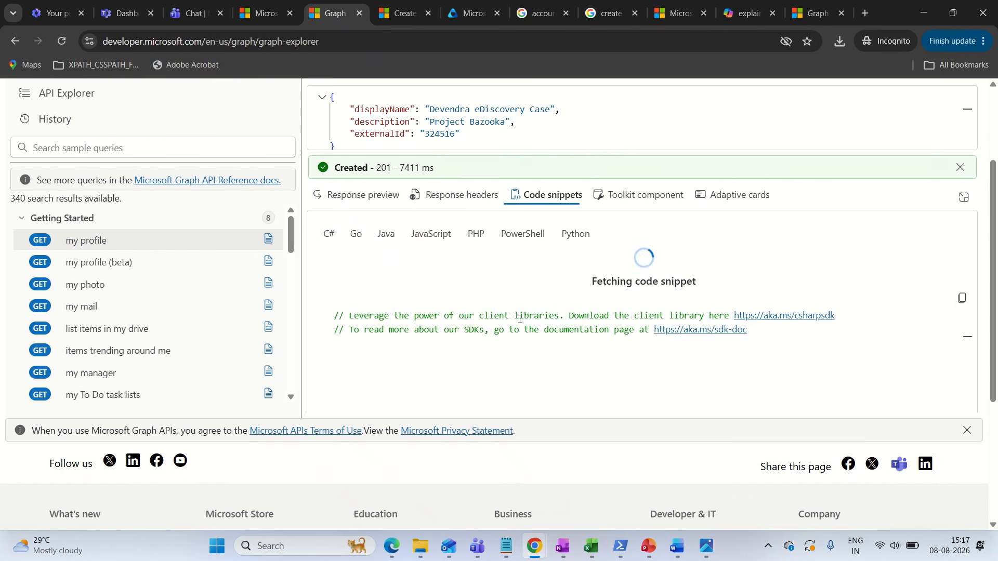
{"action": "scroll", "coordinate": [525, 260], "scroll_direction": "up", "scroll_amount": 3}
{"action": "left_click", "coordinate": [378, 326]}
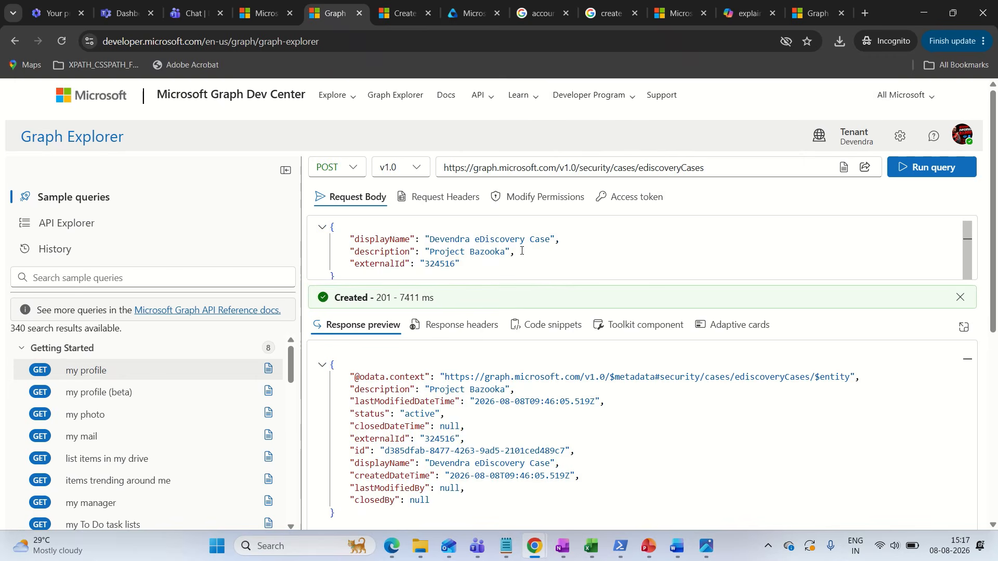
{"action": "left_click_drag", "start_coordinate": [601, 283], "coordinate": [601, 361]}
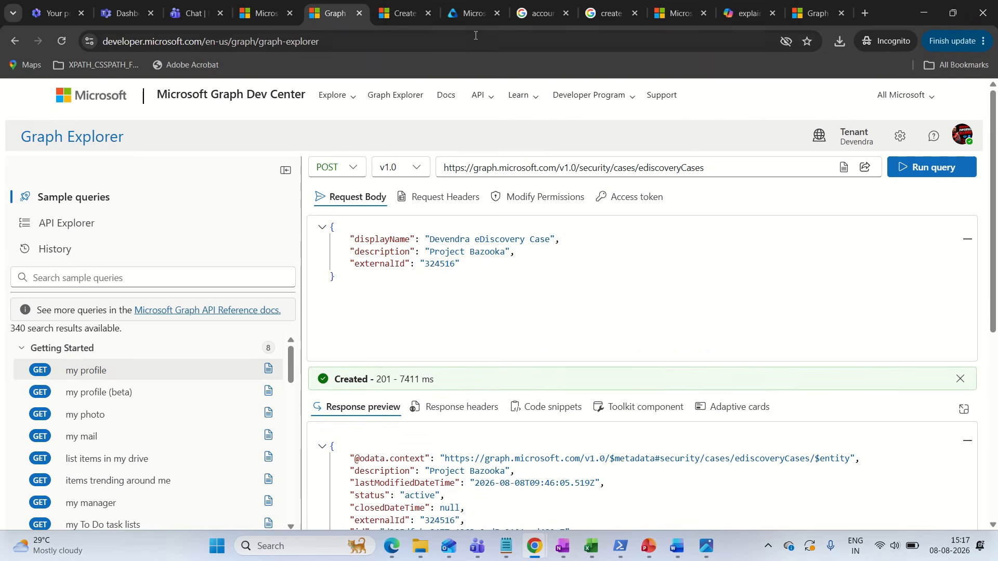
Switch to Microsoft Purview, dismiss the introductory tour and open the eDiscovery solution
{"action": "left_click", "coordinate": [470, 15]}
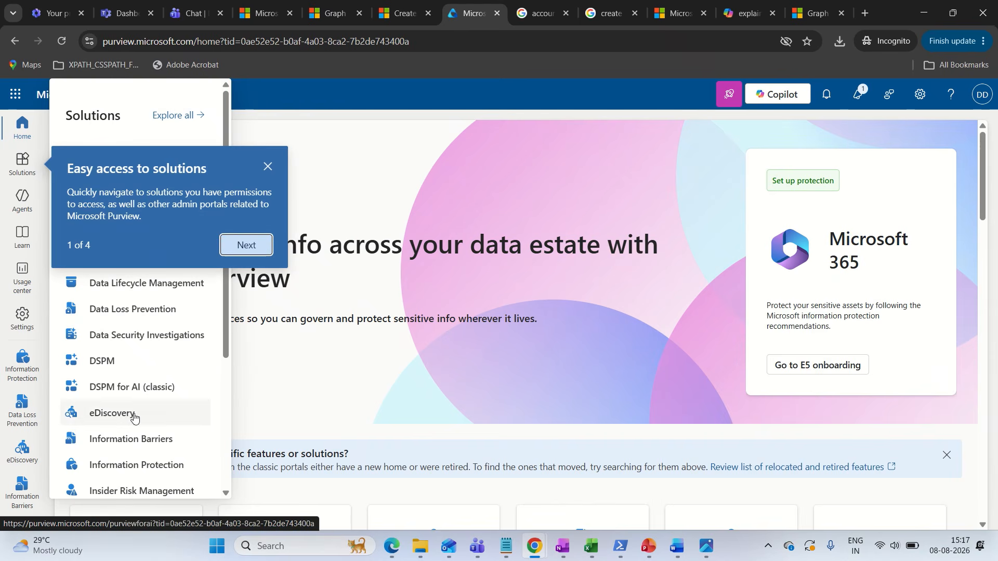
{"action": "left_click", "coordinate": [266, 166]}
{"action": "left_click", "coordinate": [29, 163]}
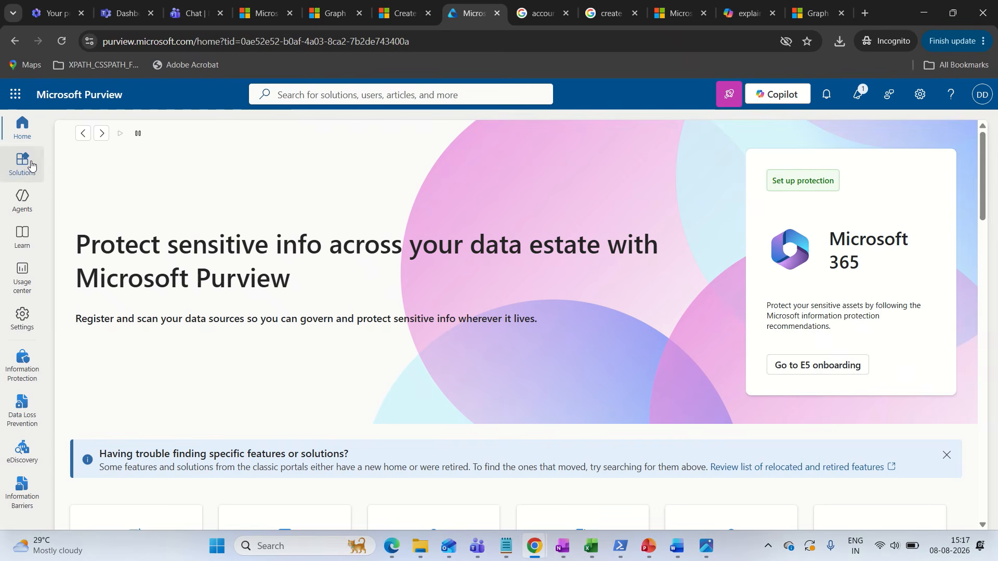
{"action": "left_click", "coordinate": [127, 413]}
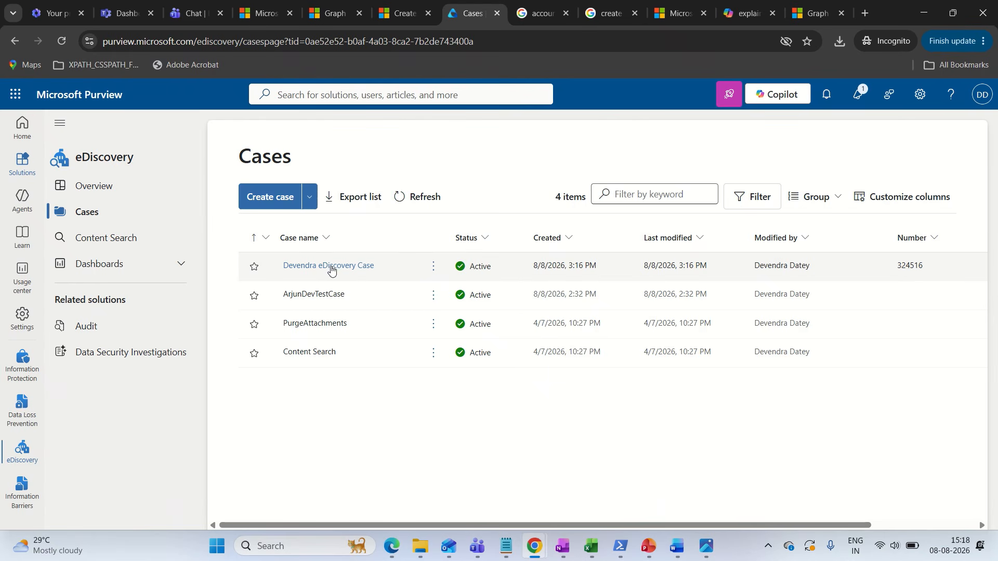
Open the newly created case in Purview and compare its name and description with the Graph Explorer request body
{"action": "left_click", "coordinate": [325, 269]}
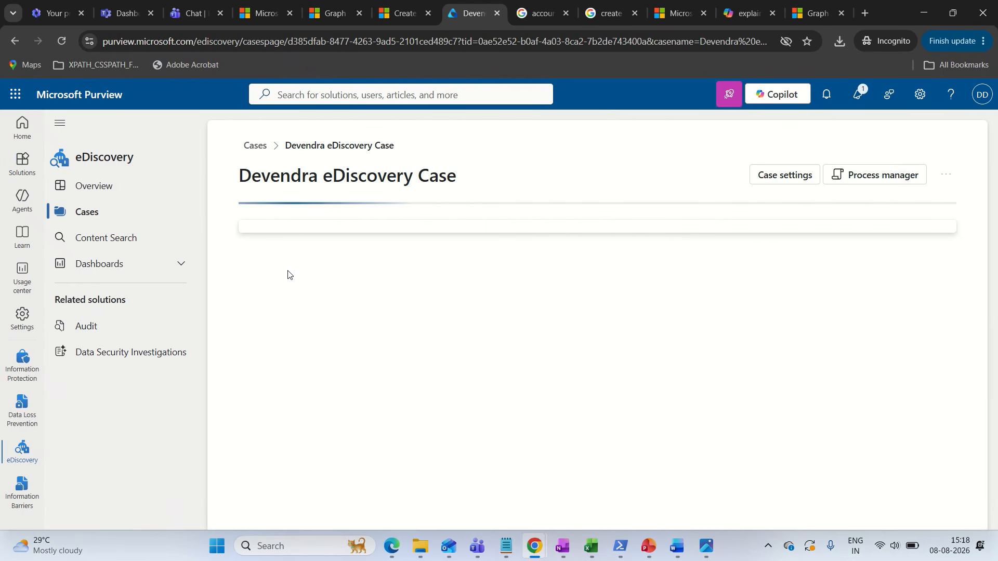
{"action": "left_click", "coordinate": [331, 20]}
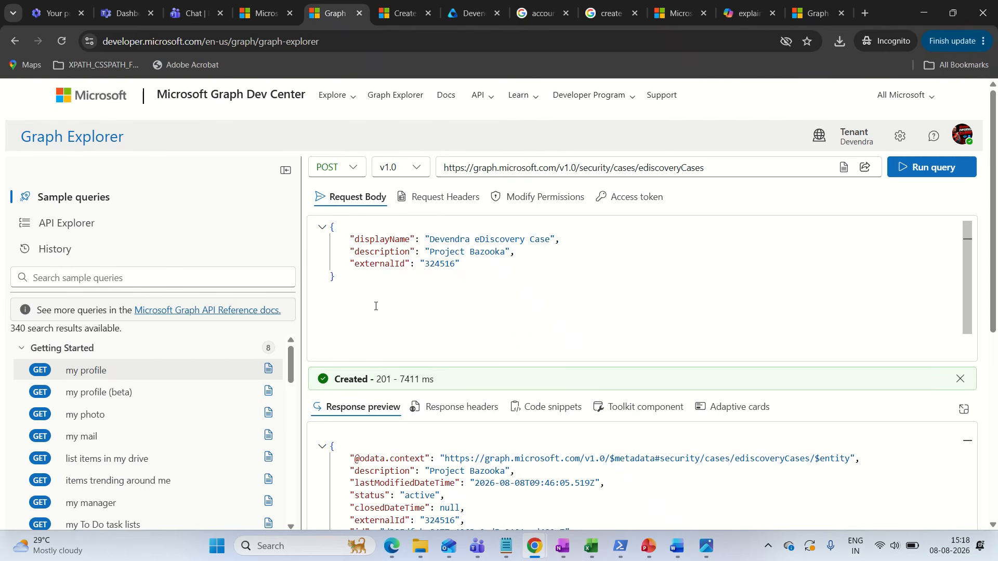
{"action": "left_click", "coordinate": [472, 18]}
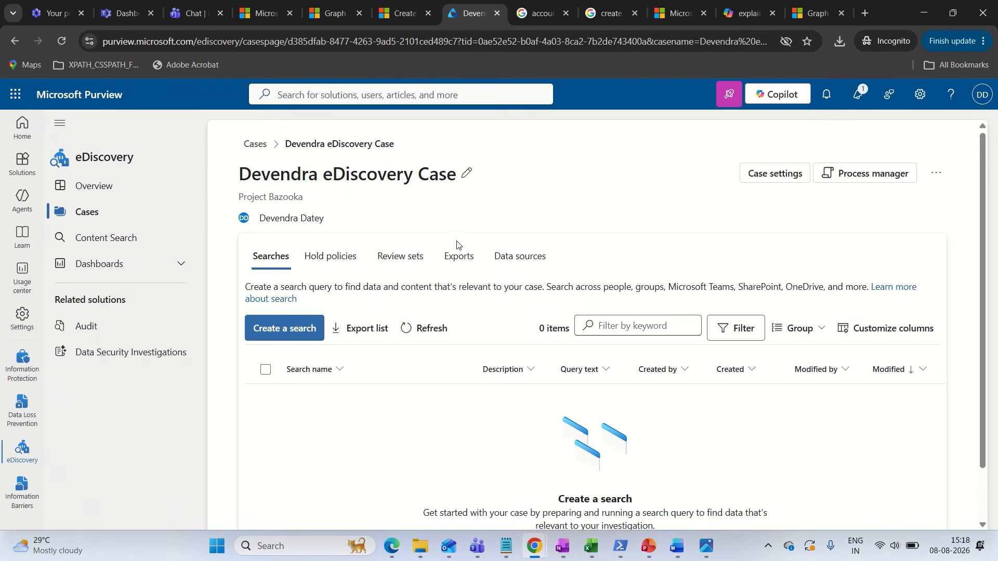
Create a new search named "test 1234" in the eDiscovery case, leaving the description empty
{"action": "scroll", "coordinate": [310, 283], "scroll_direction": "down", "scroll_amount": 2}
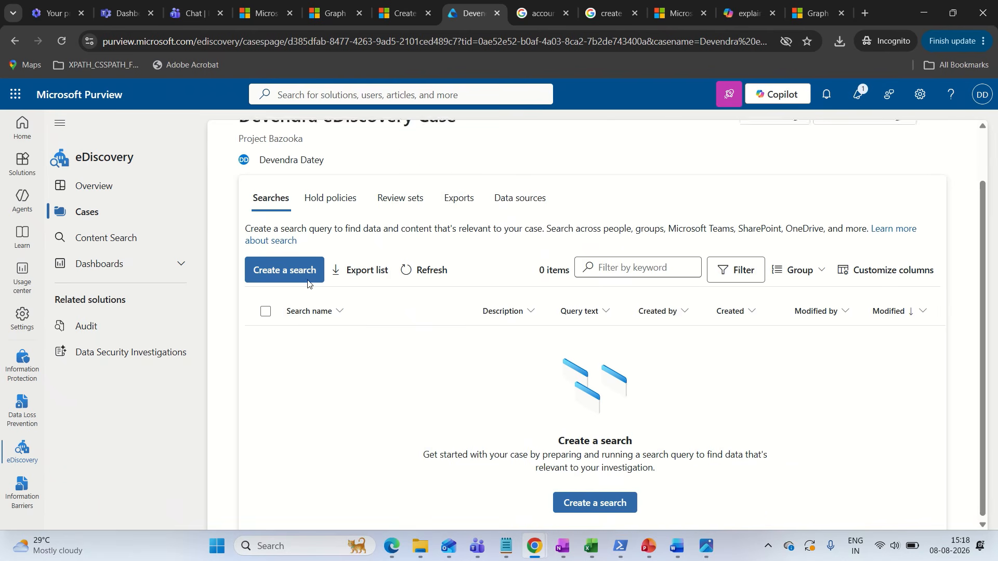
{"action": "scroll", "coordinate": [365, 327], "scroll_direction": "up", "scroll_amount": 2}
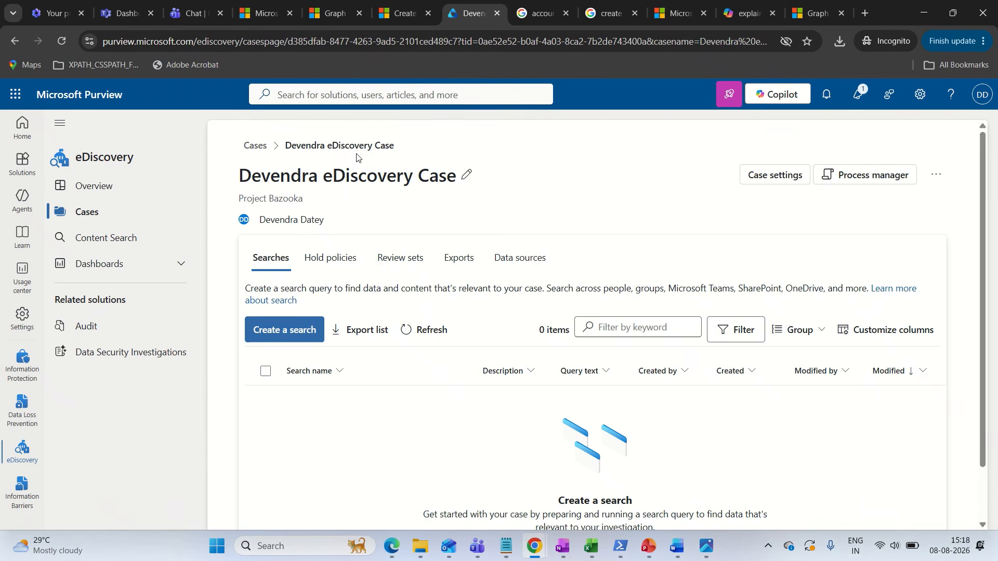
{"action": "left_click", "coordinate": [280, 331]}
{"action": "left_click", "coordinate": [394, 278]}
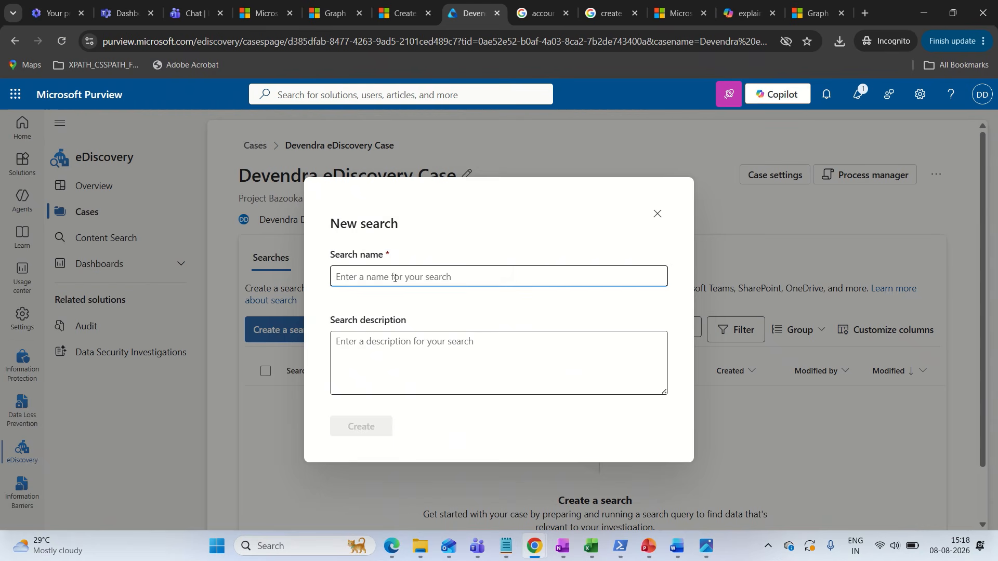
{"action": "type", "text": "test 1234"}
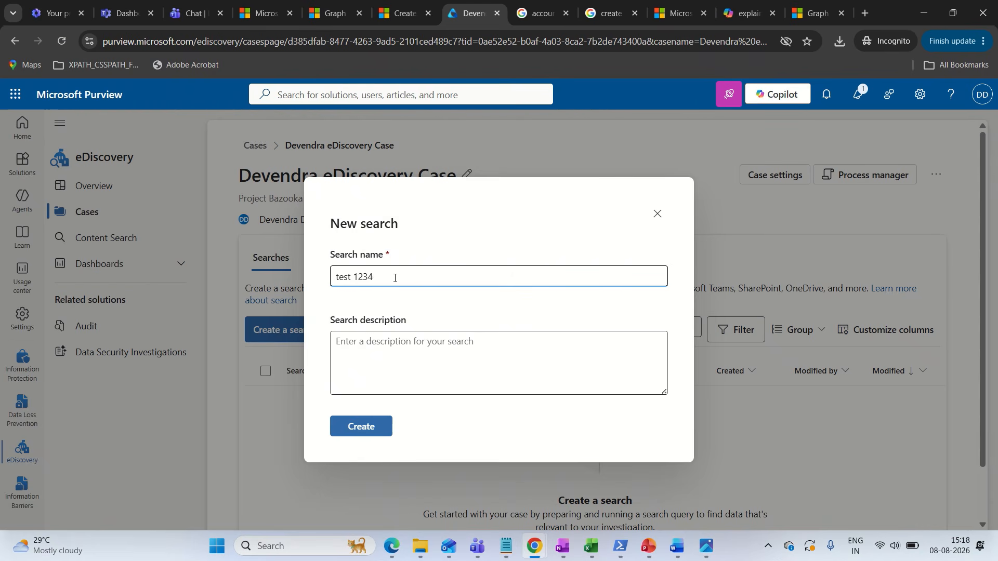
{"action": "left_click", "coordinate": [377, 432]}
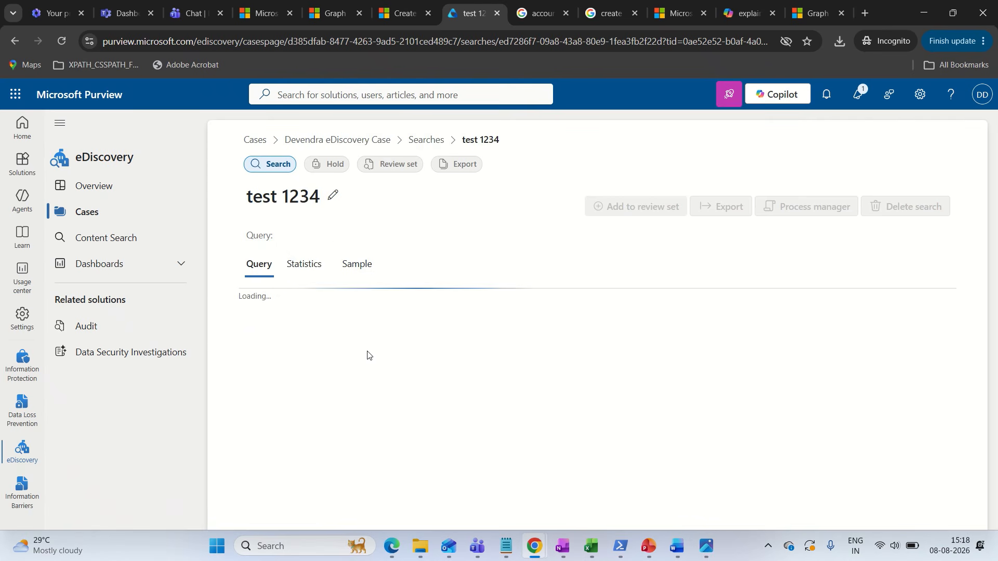
Look over the new search's query page, including its data sources and condition builder
{"action": "scroll", "coordinate": [608, 441], "scroll_direction": "down", "scroll_amount": 1}
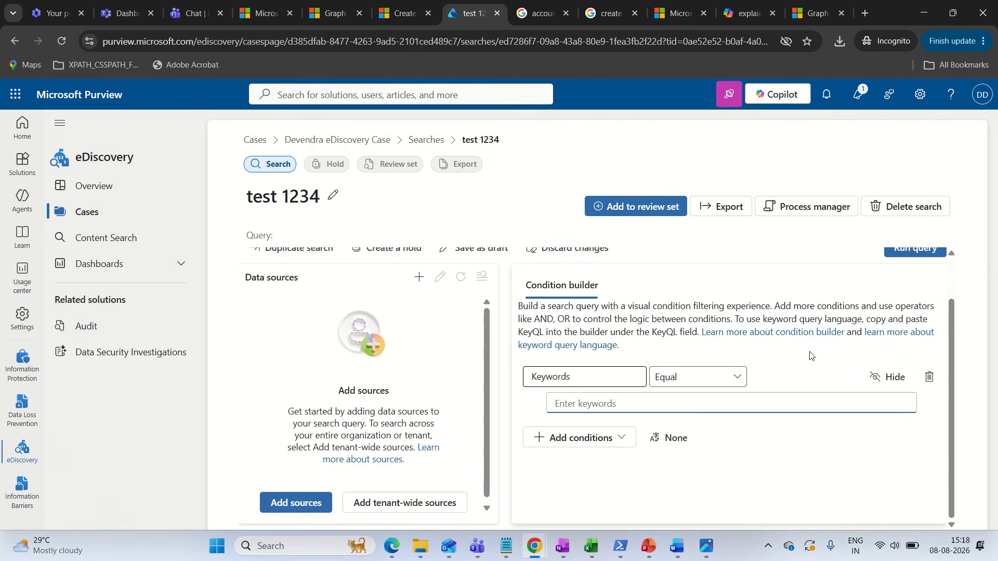
{"action": "scroll", "coordinate": [813, 408], "scroll_direction": "up", "scroll_amount": 1}
{"action": "scroll", "coordinate": [630, 377], "scroll_direction": "down", "scroll_amount": 1}
{"action": "scroll", "coordinate": [484, 286], "scroll_direction": "up", "scroll_amount": 1}
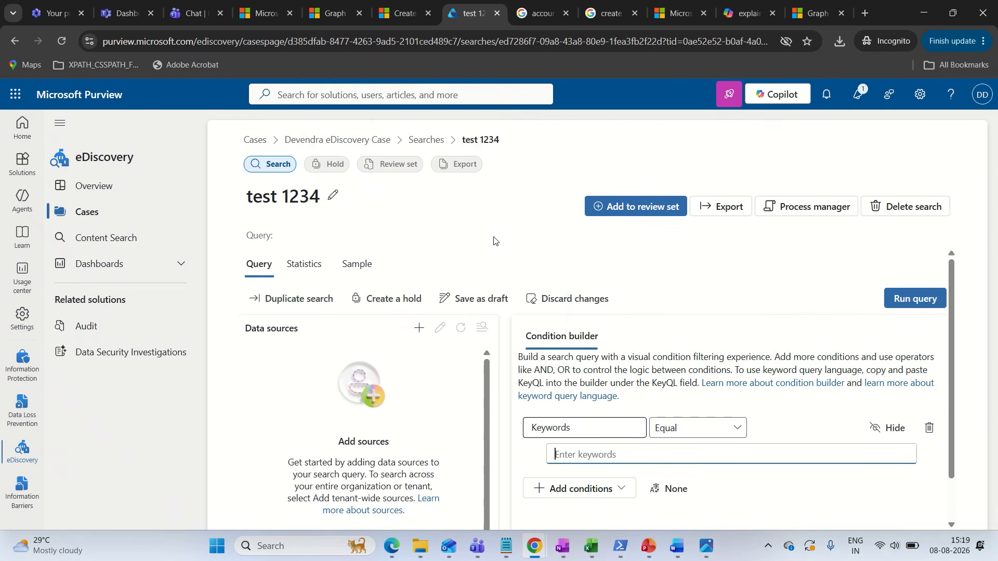